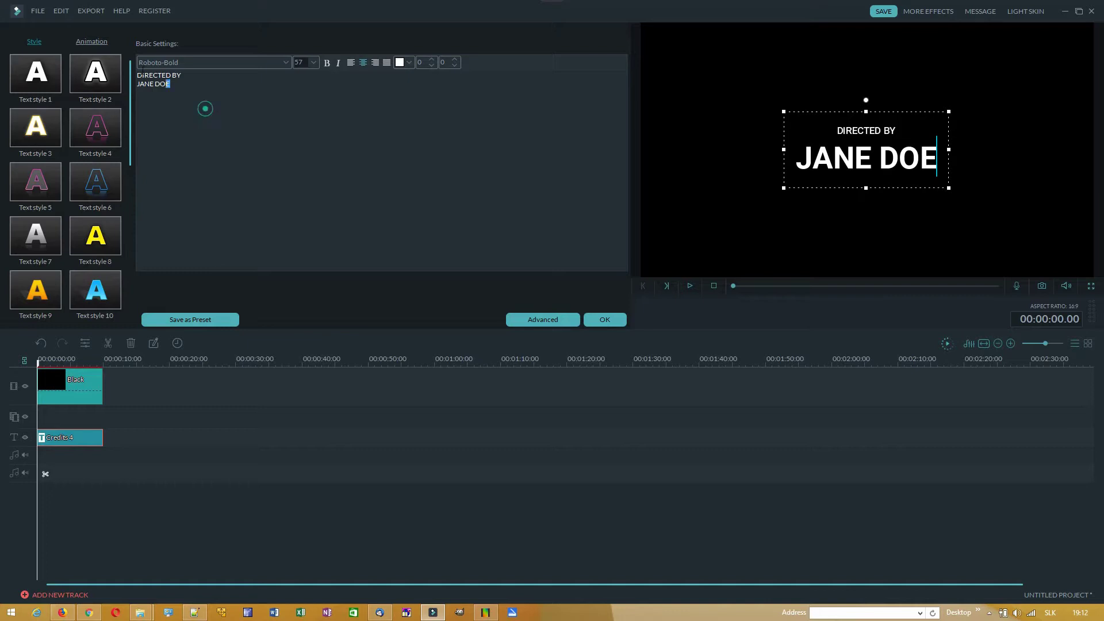
- Clear the credit title's existing text and delete its leftover text element in the advanced text editor
key(BackSpace)
click(535, 320)
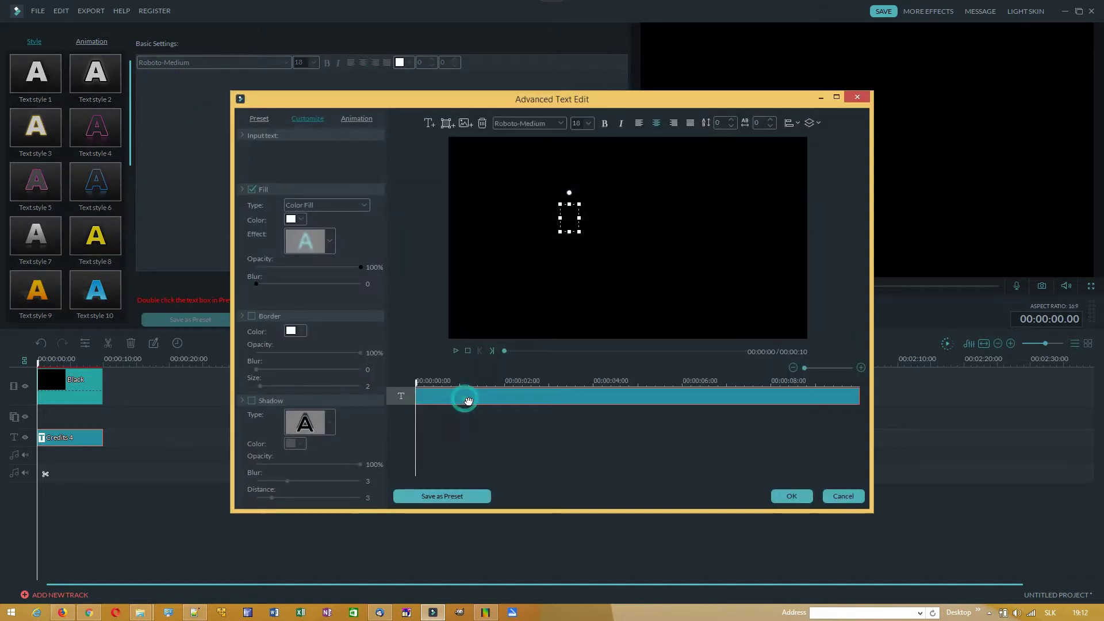
key(Delete)
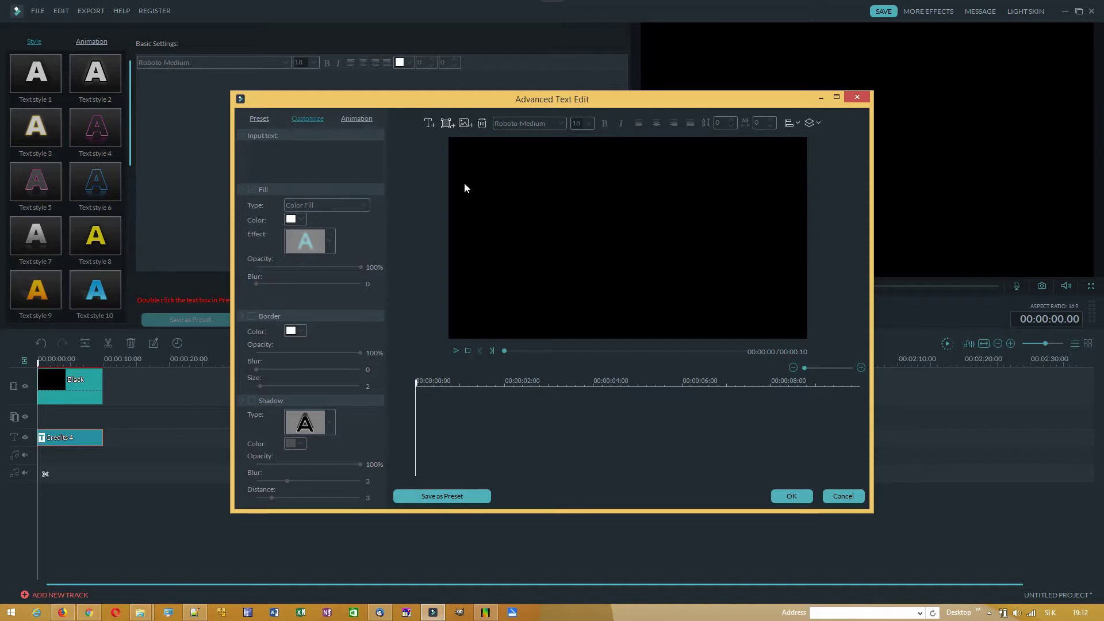
- Insert a triangle shape and place it in the upper-left corner of the title canvas
click(444, 123)
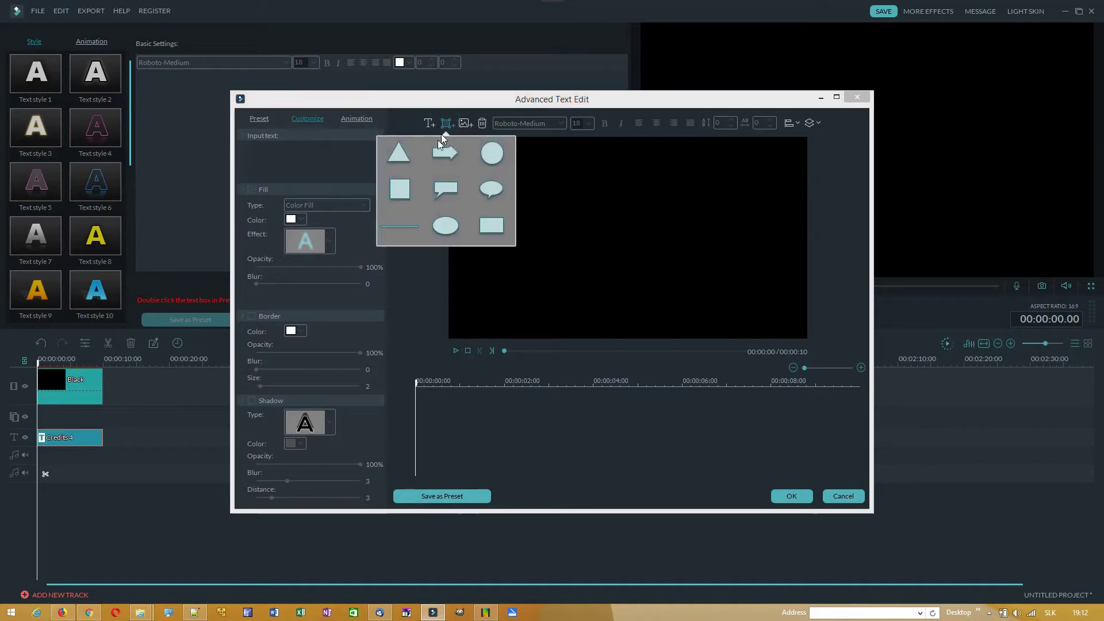
click(403, 153)
drag(532, 215, 505, 174)
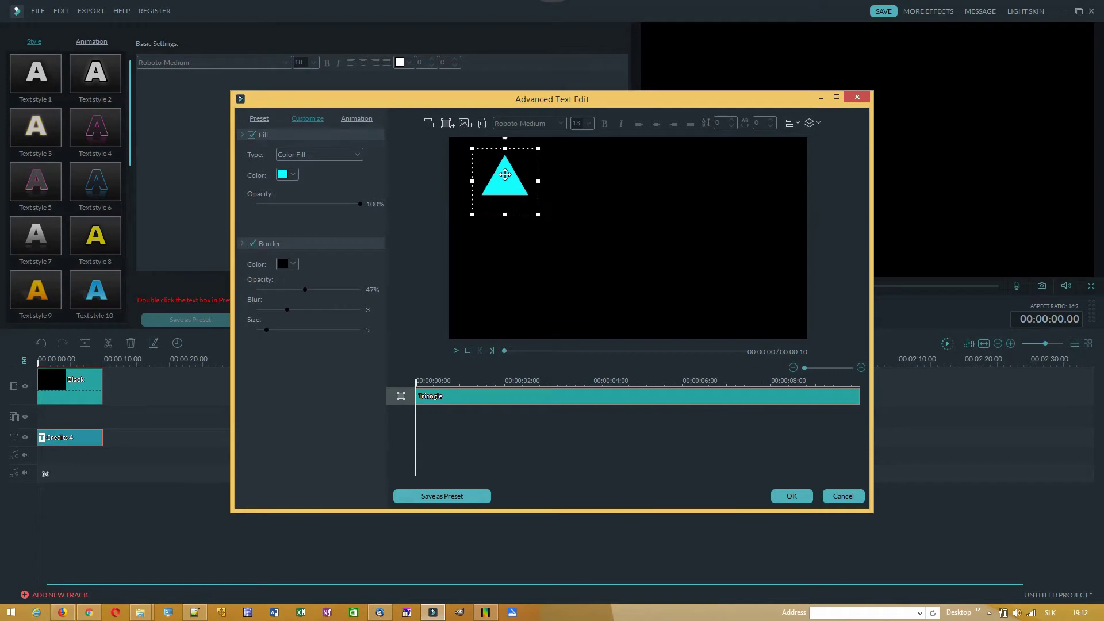
- Give the triangle a dark blue fill at 69% opacity with no border, and tilt it slightly clockwise
click(293, 175)
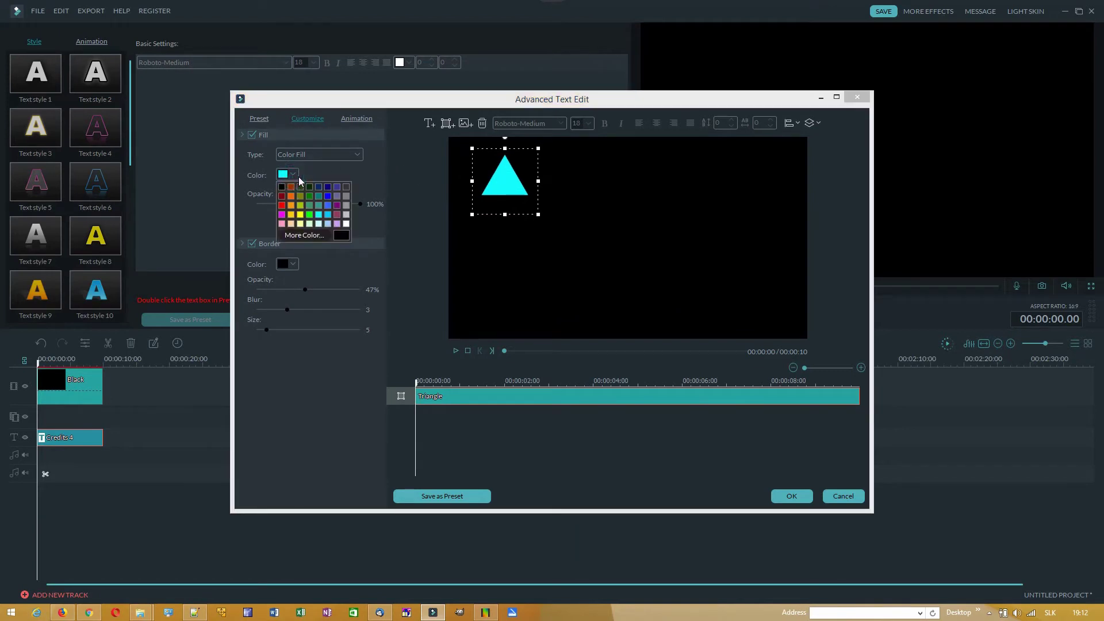
click(327, 187)
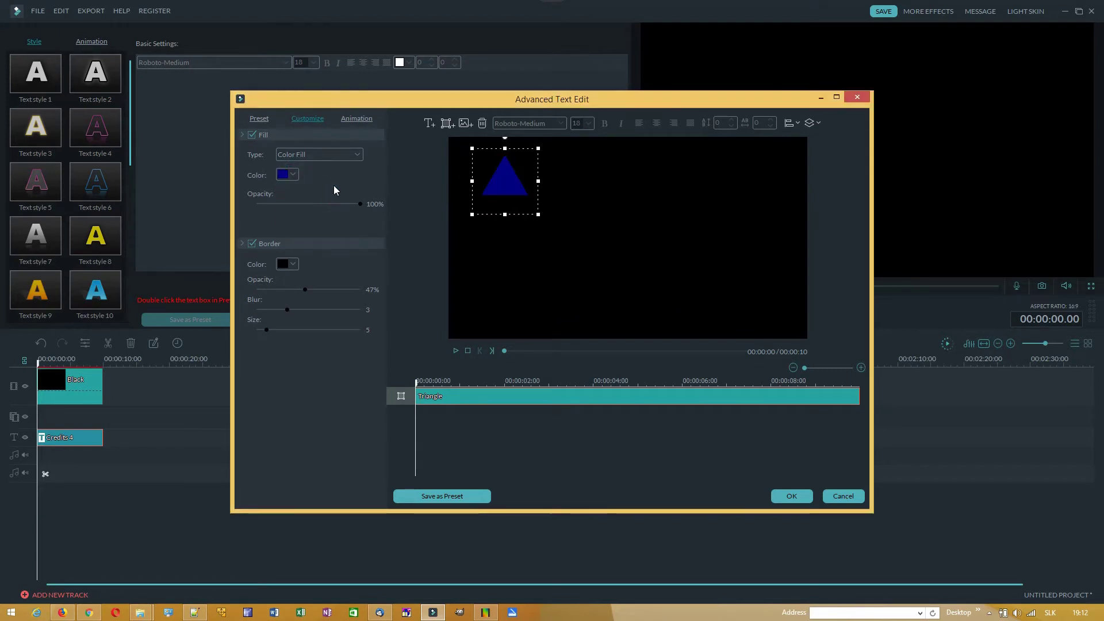
drag(346, 204, 309, 204)
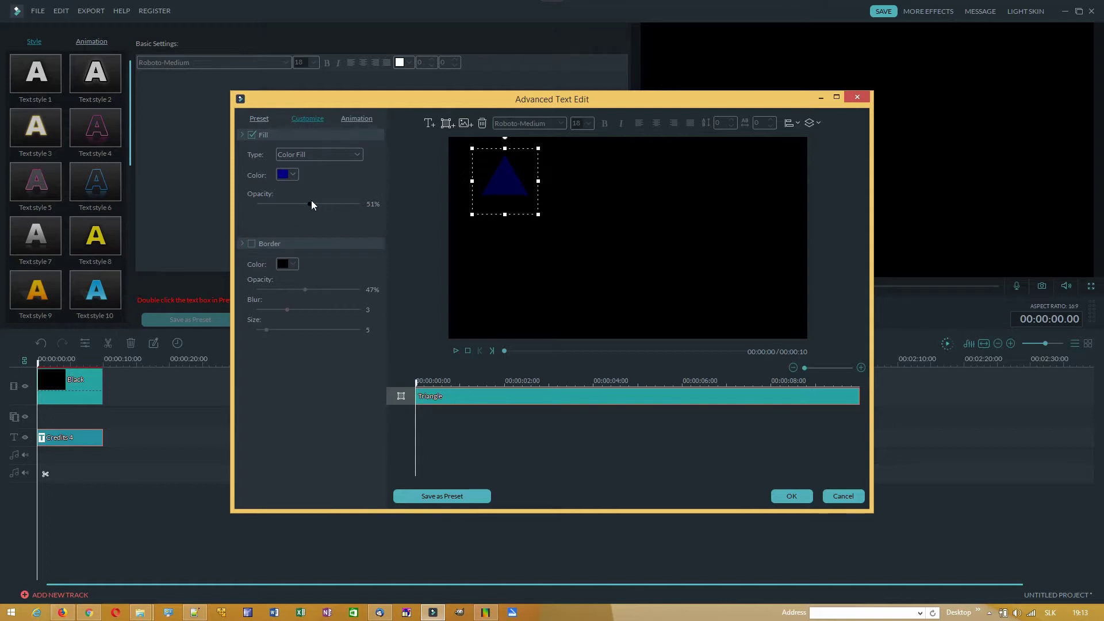
drag(326, 208, 329, 209)
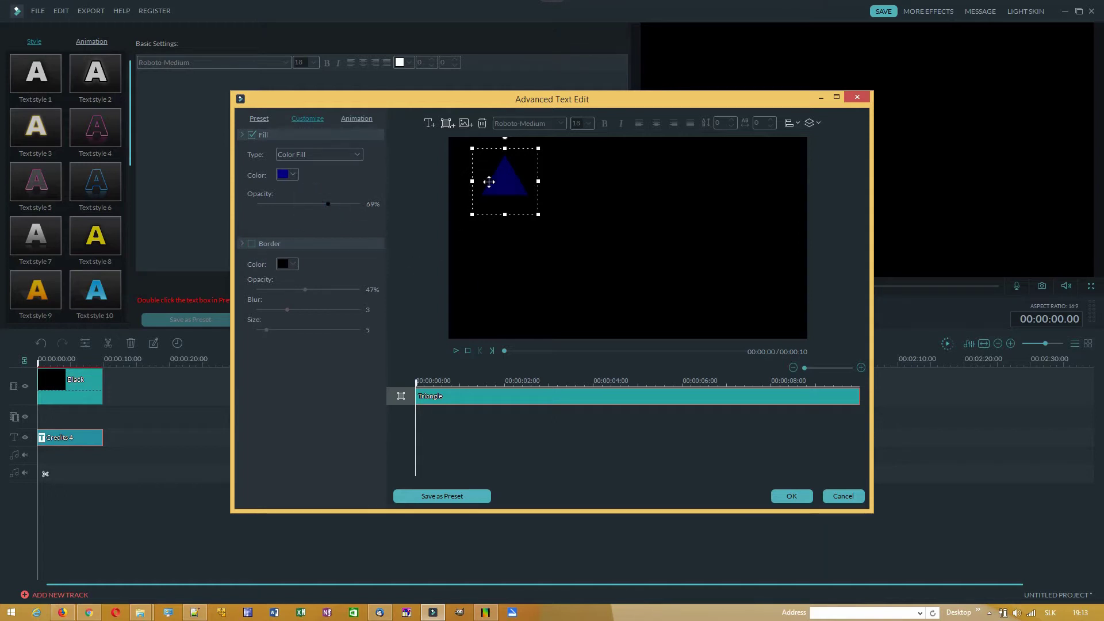
drag(503, 138, 523, 138)
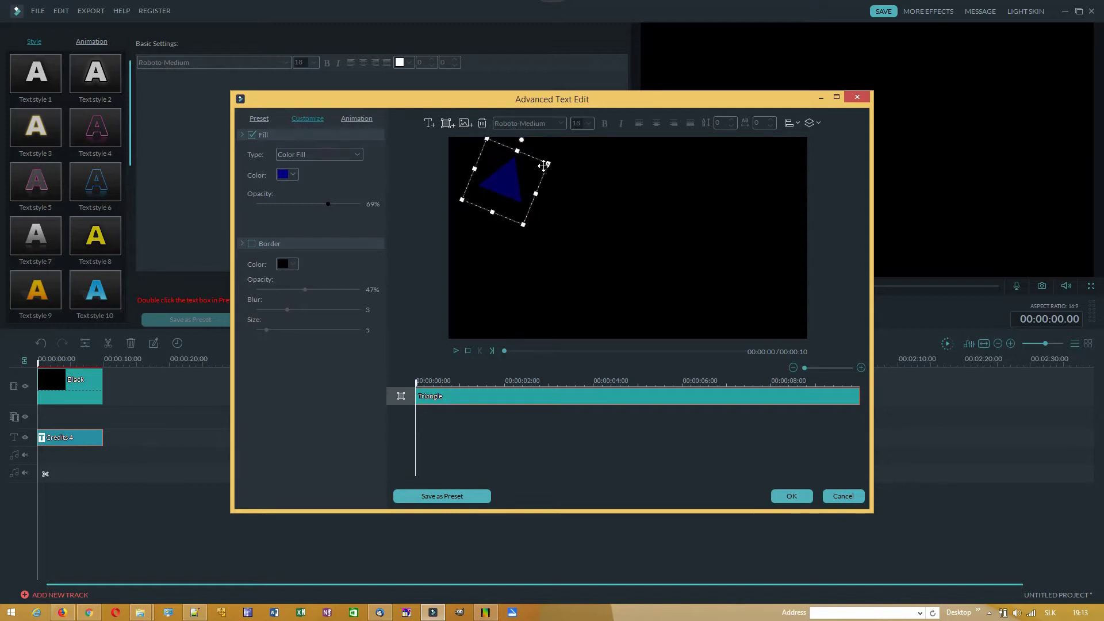
- Insert an arrow shape and place it to the right of the triangle near the canvas's upper edge
click(446, 126)
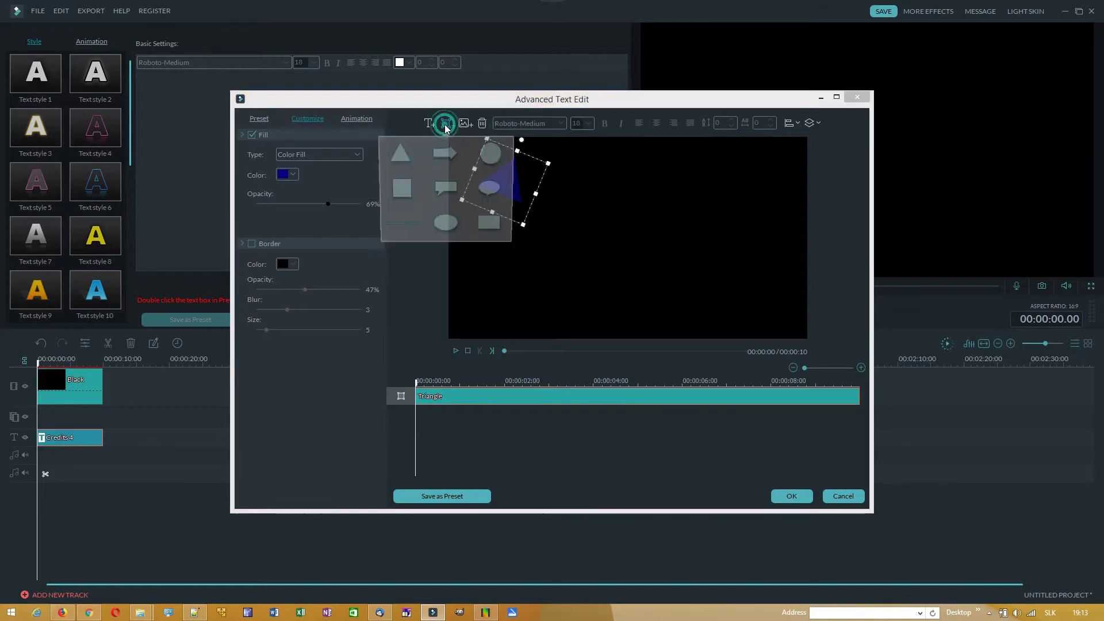
click(445, 155)
drag(525, 222, 612, 165)
- Set the arrow's fill to indigo at 100% opacity
click(292, 179)
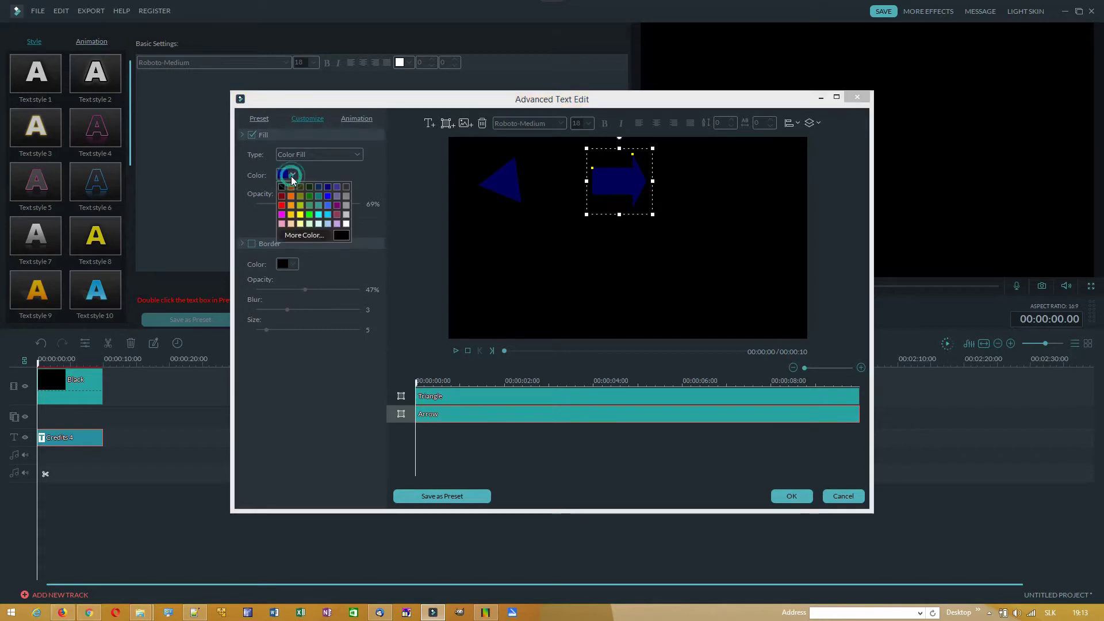
click(337, 185)
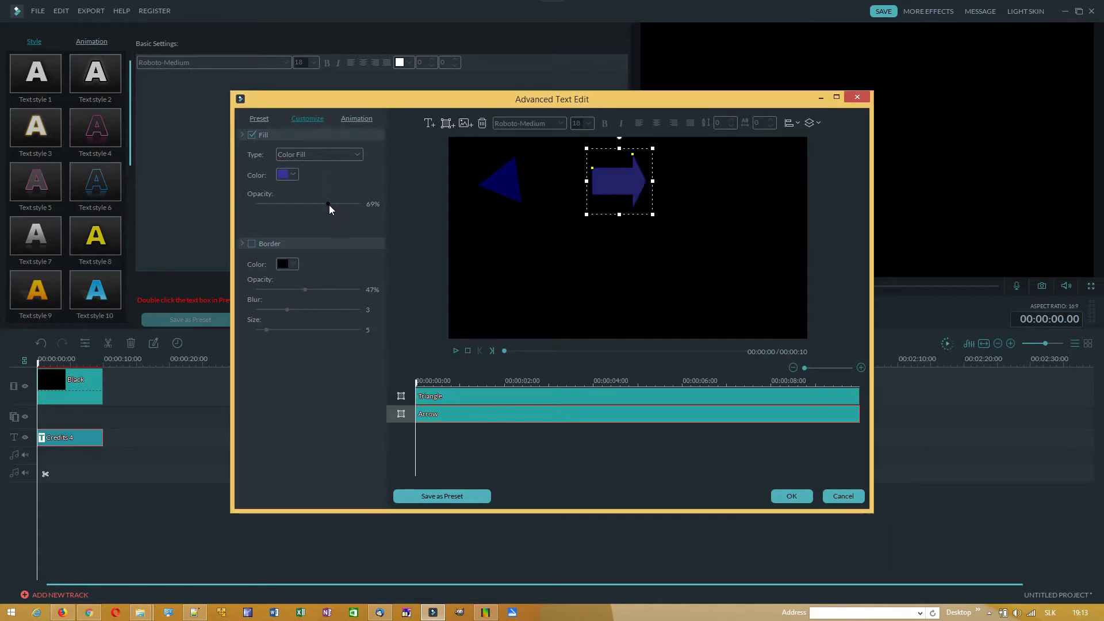
click(331, 205)
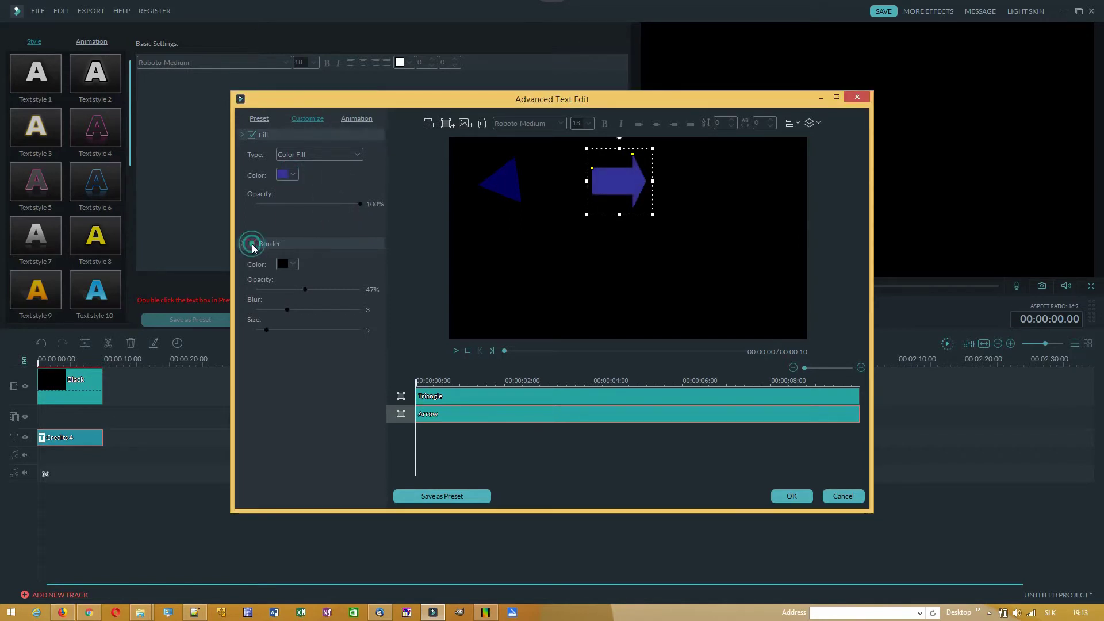
- Enable a white border on the arrow and set the border opacity to 87%
click(293, 264)
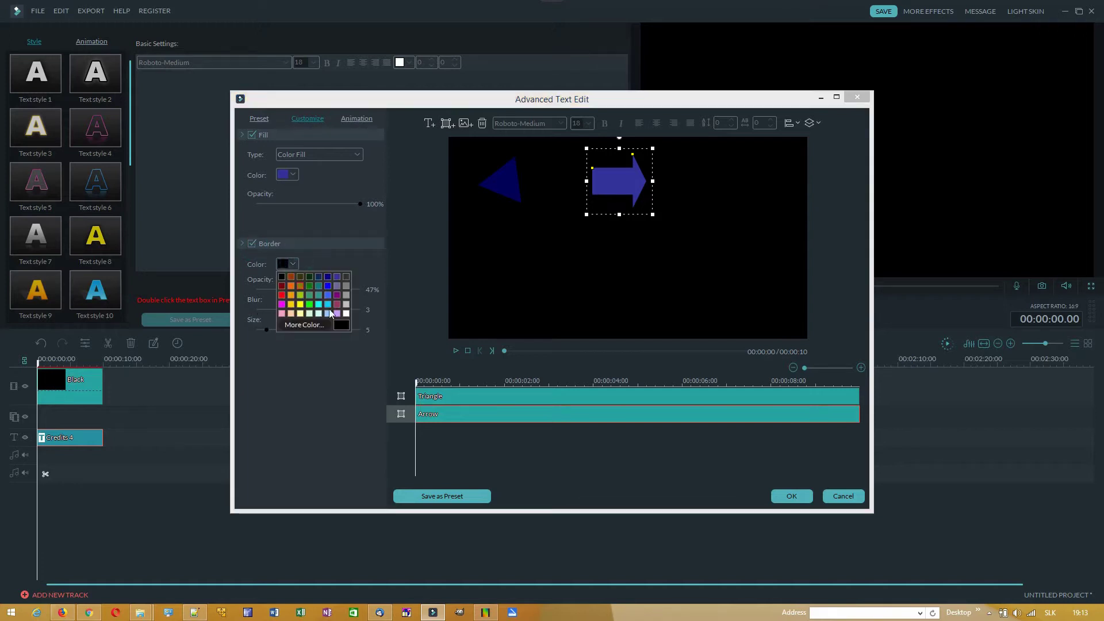
click(346, 314)
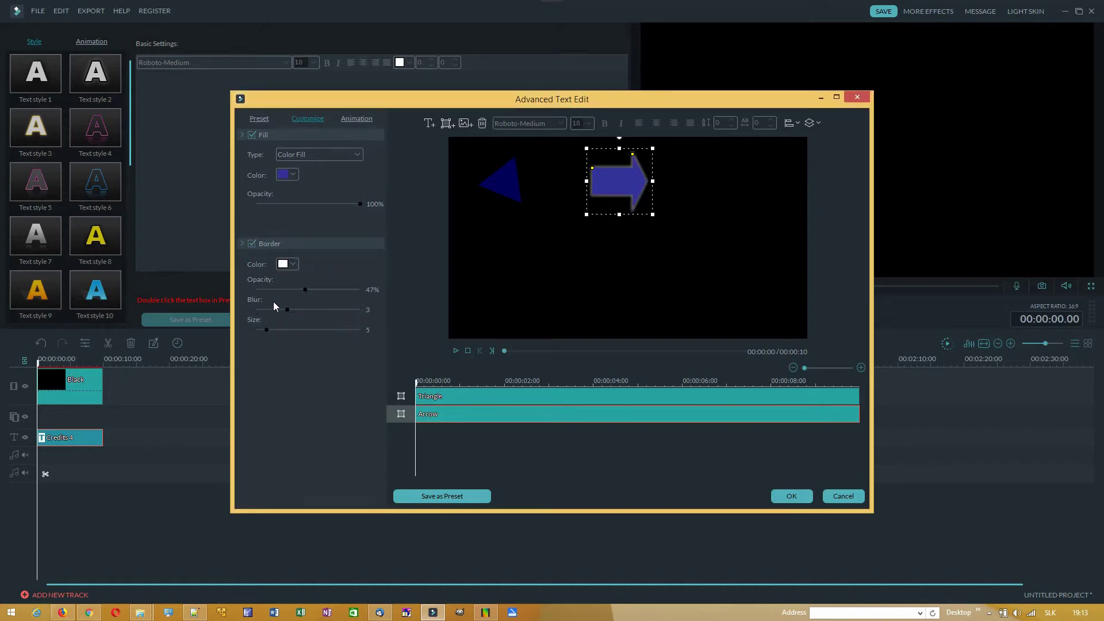
drag(308, 289, 350, 289)
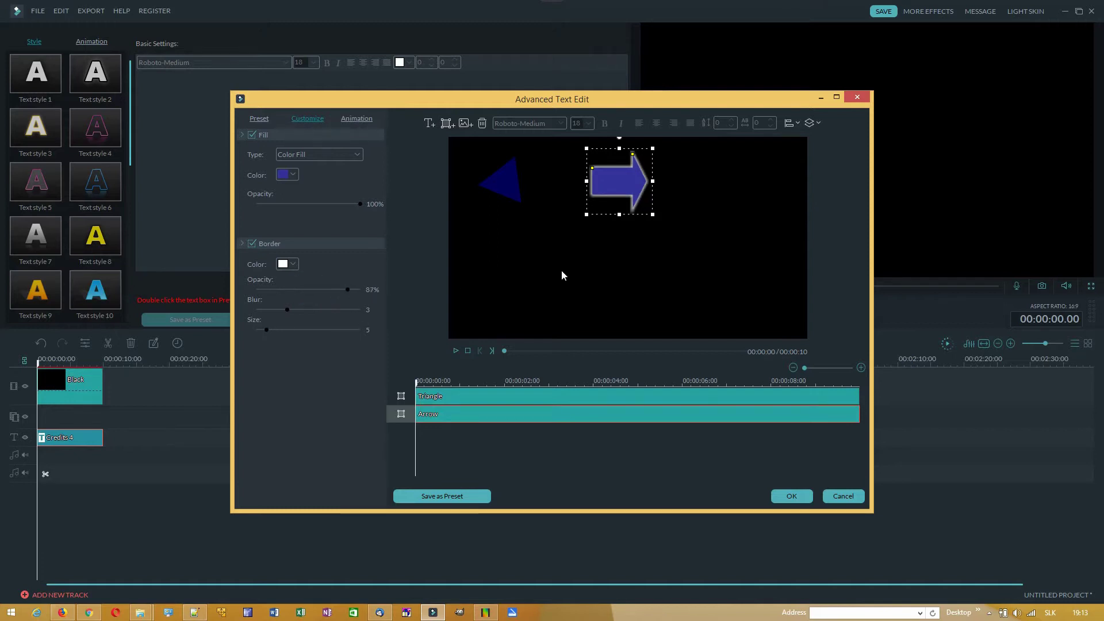
- Rotate the arrow half a turn so it points horizontally left, and slightly reduce its height
drag(618, 138, 620, 220)
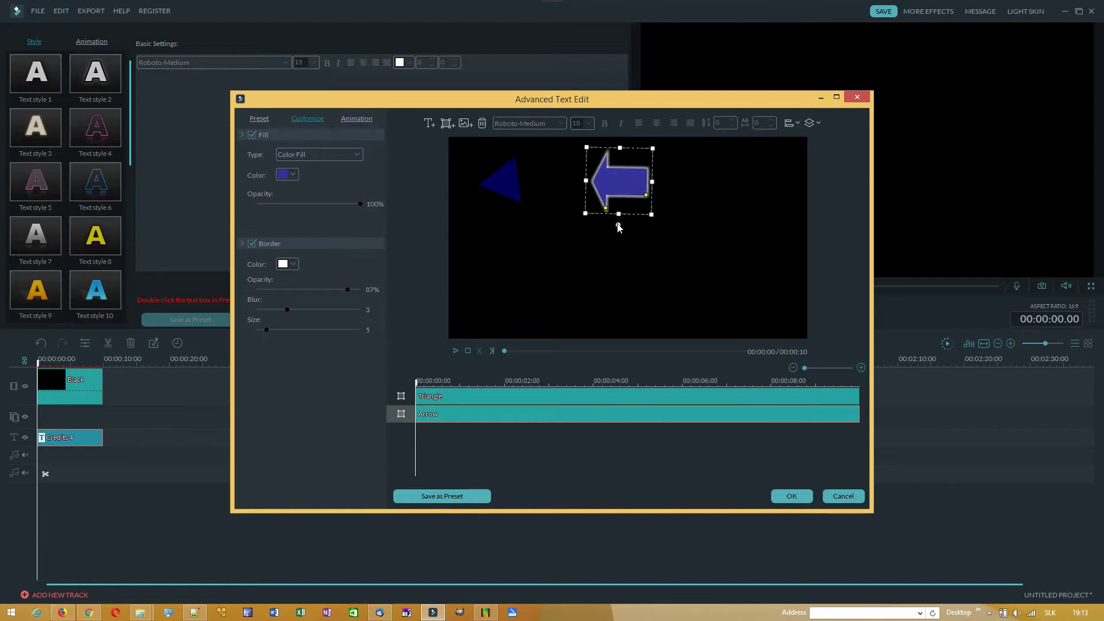
click(616, 226)
click(615, 190)
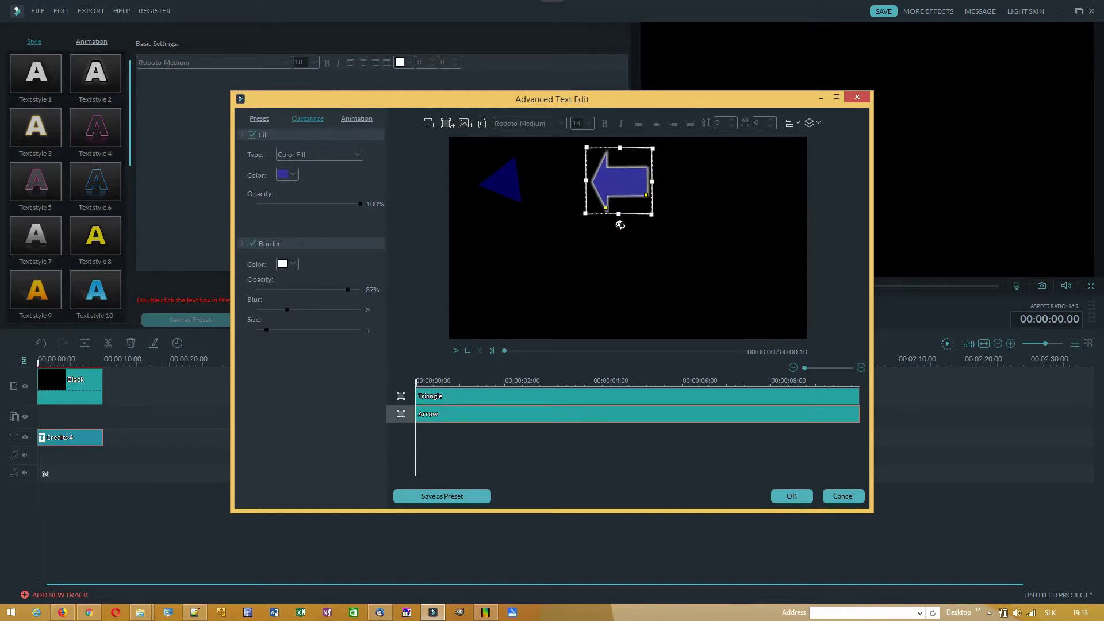
drag(618, 214, 620, 199)
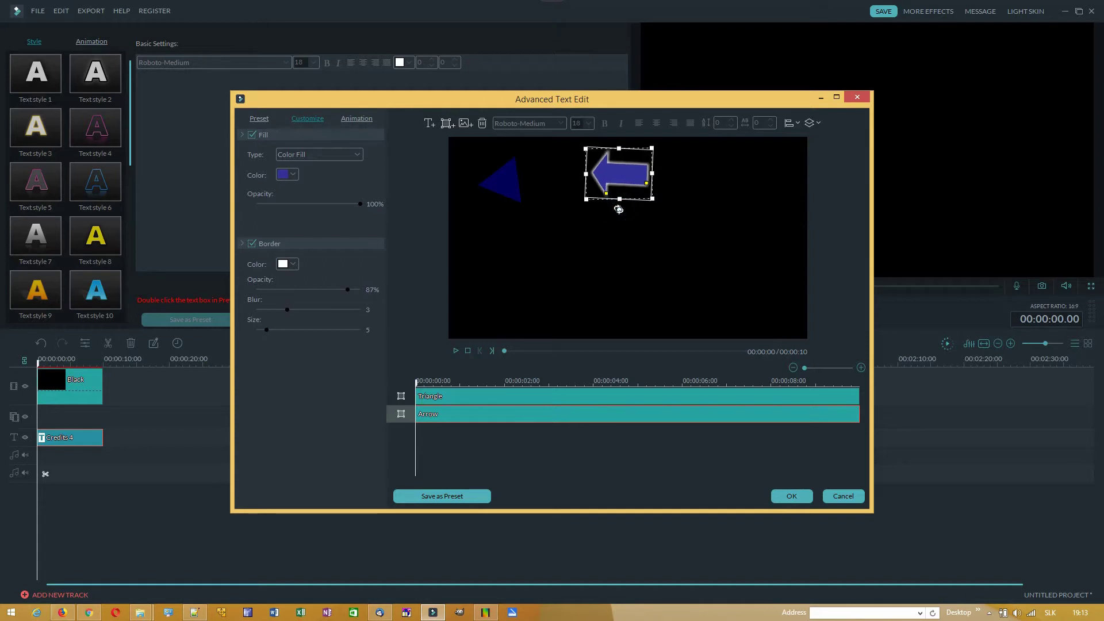
drag(619, 209, 620, 210)
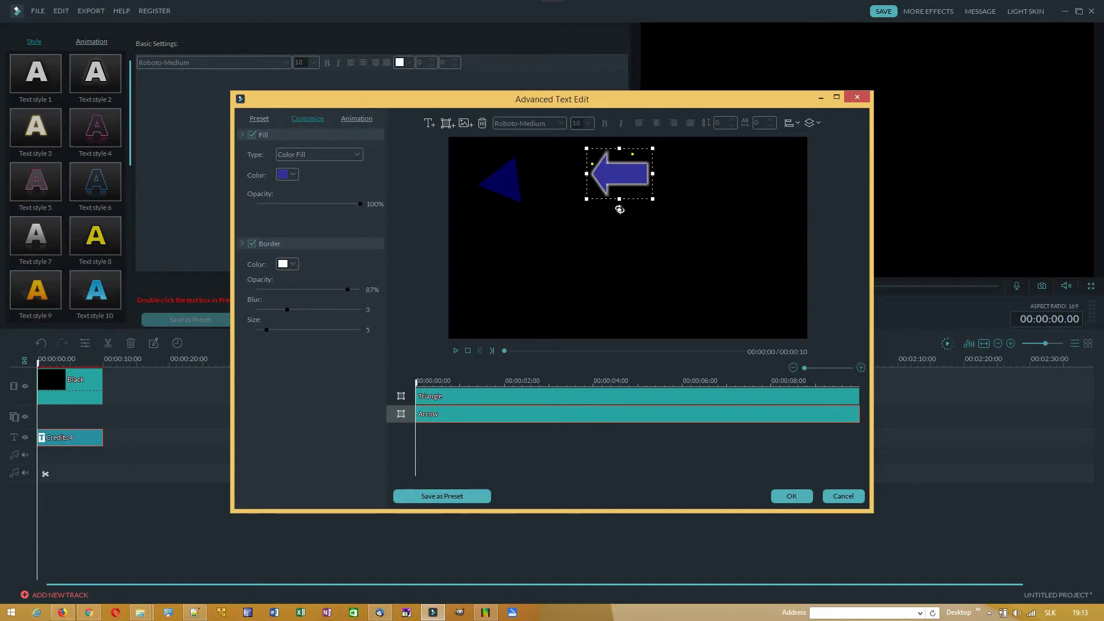
click(584, 214)
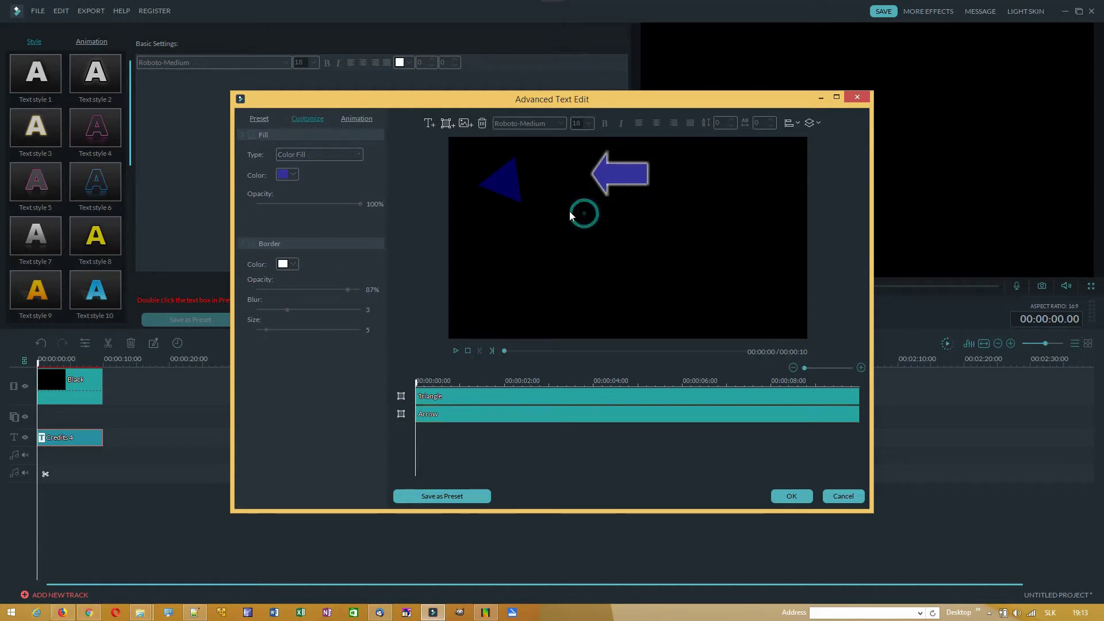
- Insert a circle shape and place it directly below the triangle
click(444, 124)
click(493, 156)
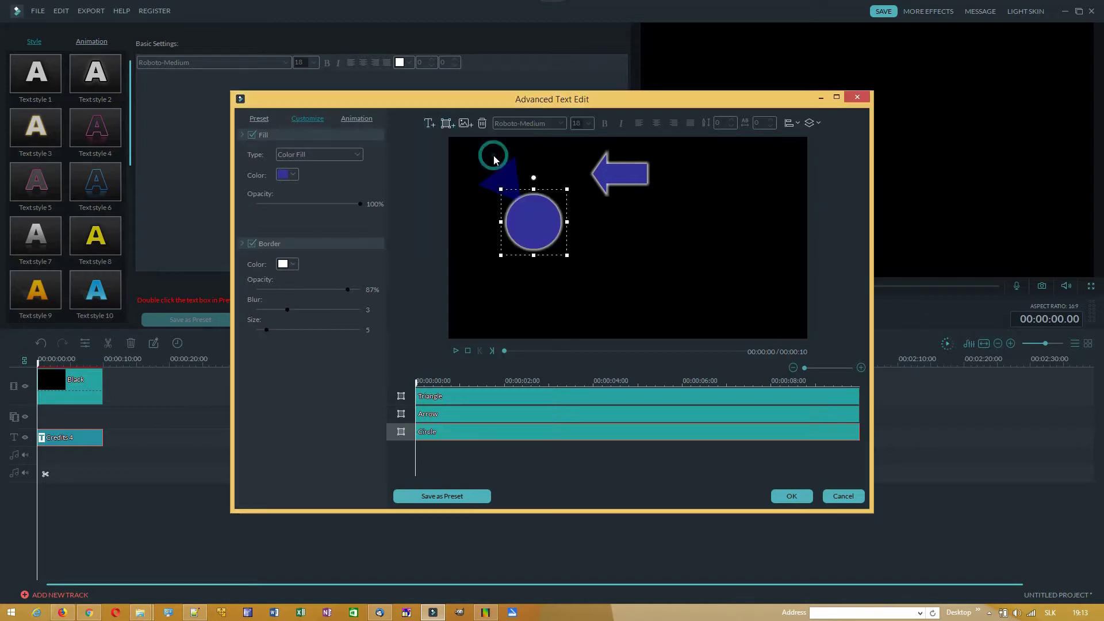
drag(531, 229, 503, 255)
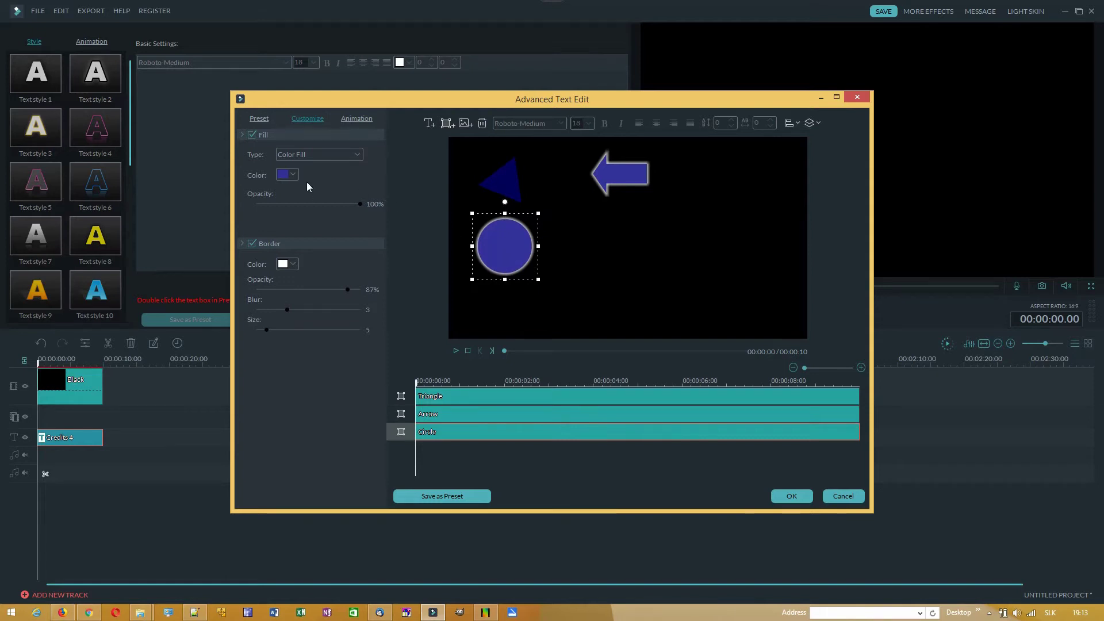
- Set the circle's fill to cyan at 69% opacity
click(290, 174)
click(318, 215)
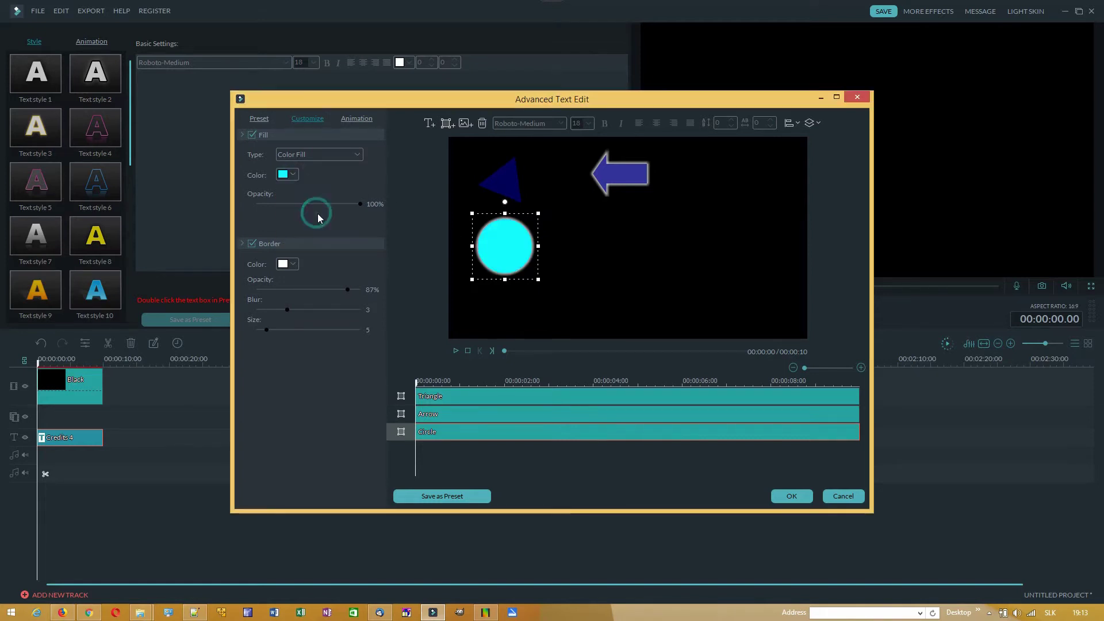
drag(360, 203, 332, 204)
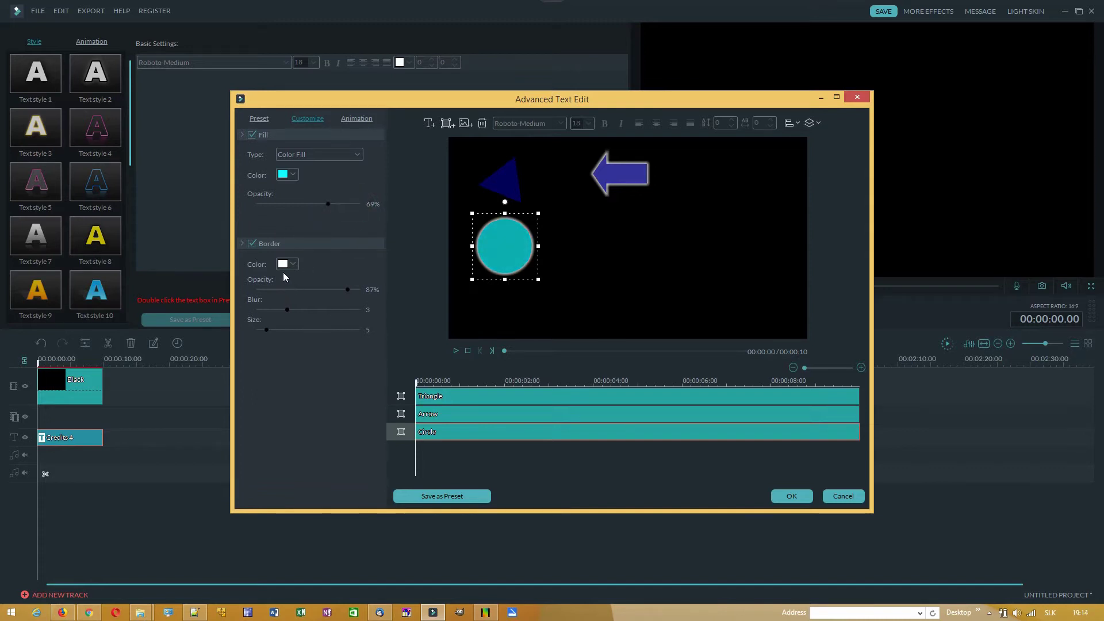
- Set the circle's border blur to 4 and border size to 18
drag(286, 311, 297, 310)
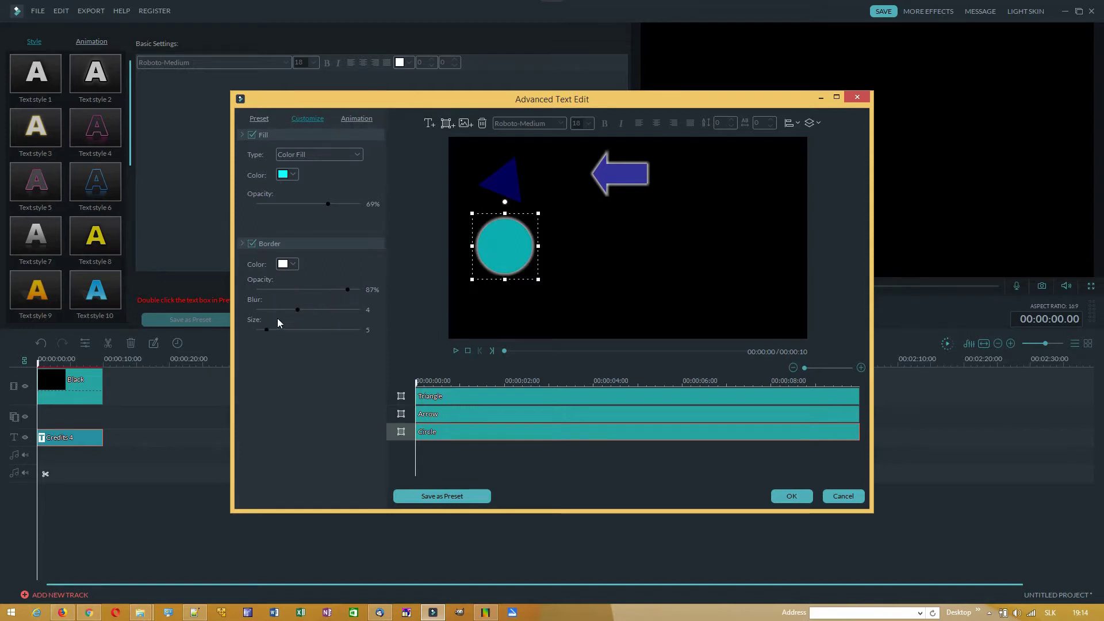
drag(266, 329, 295, 329)
click(612, 257)
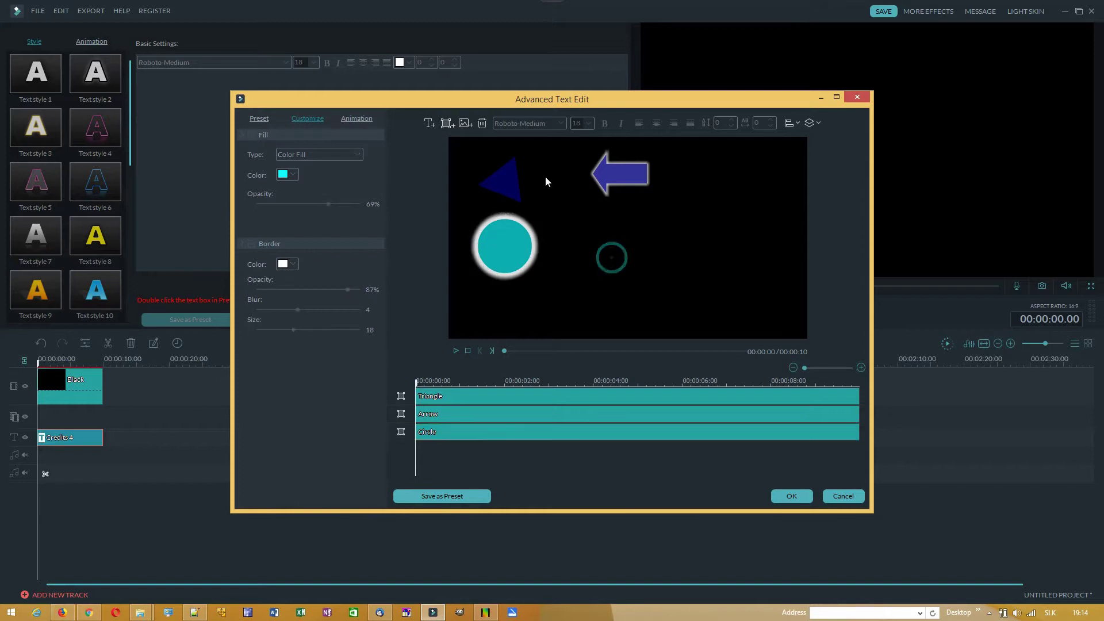
- Insert a square shape, place it below the arrow beside the circle, and tilt it
click(447, 123)
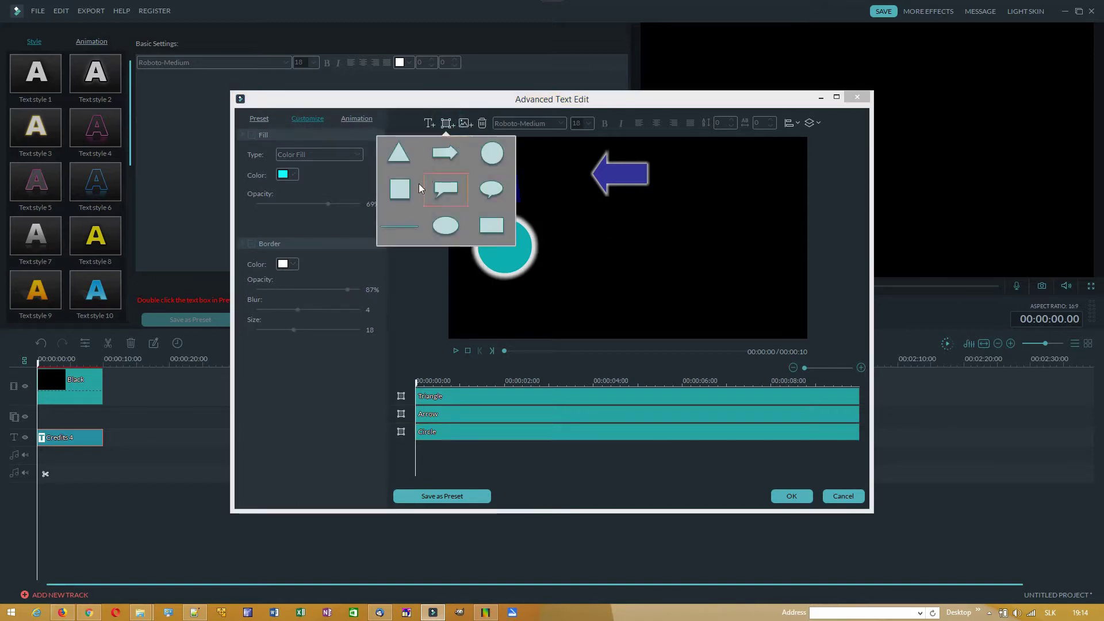
click(400, 189)
drag(533, 225, 605, 249)
drag(605, 202, 691, 225)
click(692, 225)
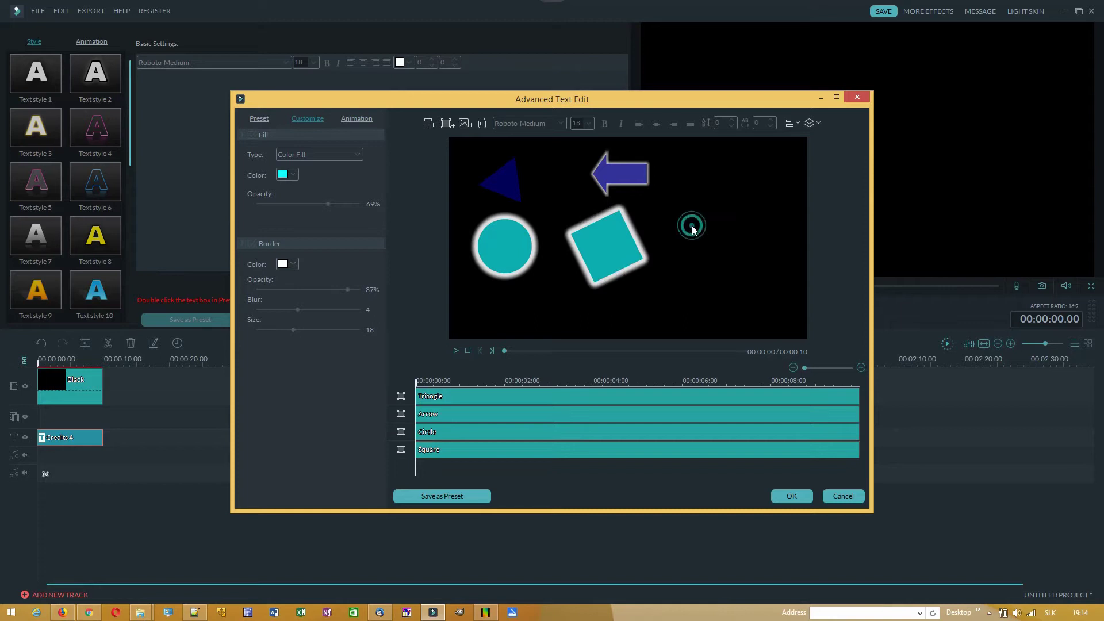
- Round the square's corners fully with its yellow control point so it becomes a circle
click(447, 123)
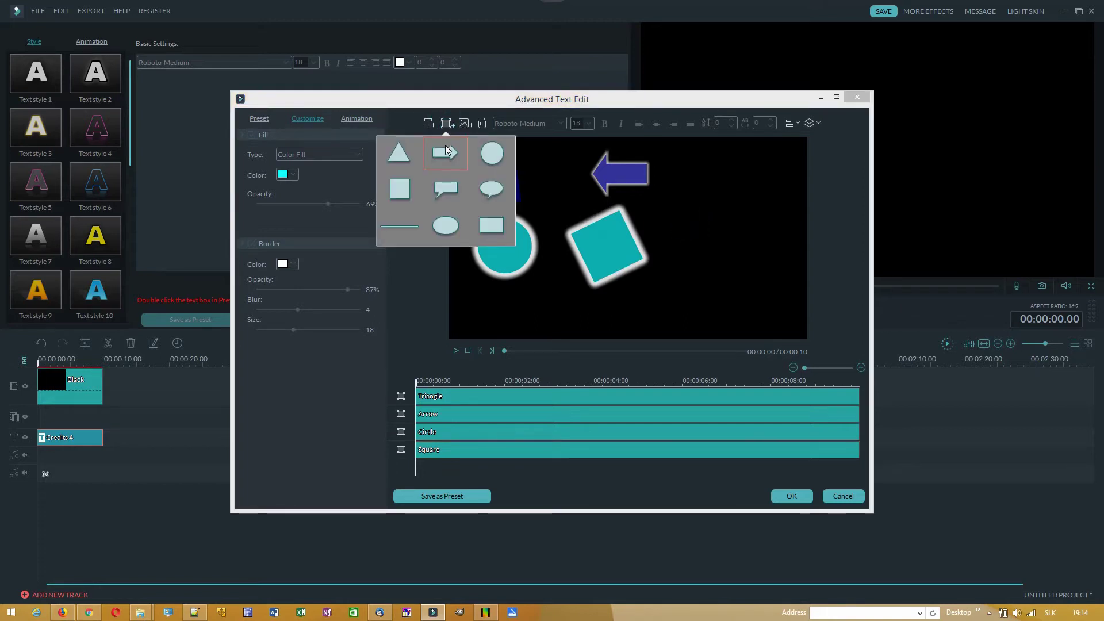
click(596, 233)
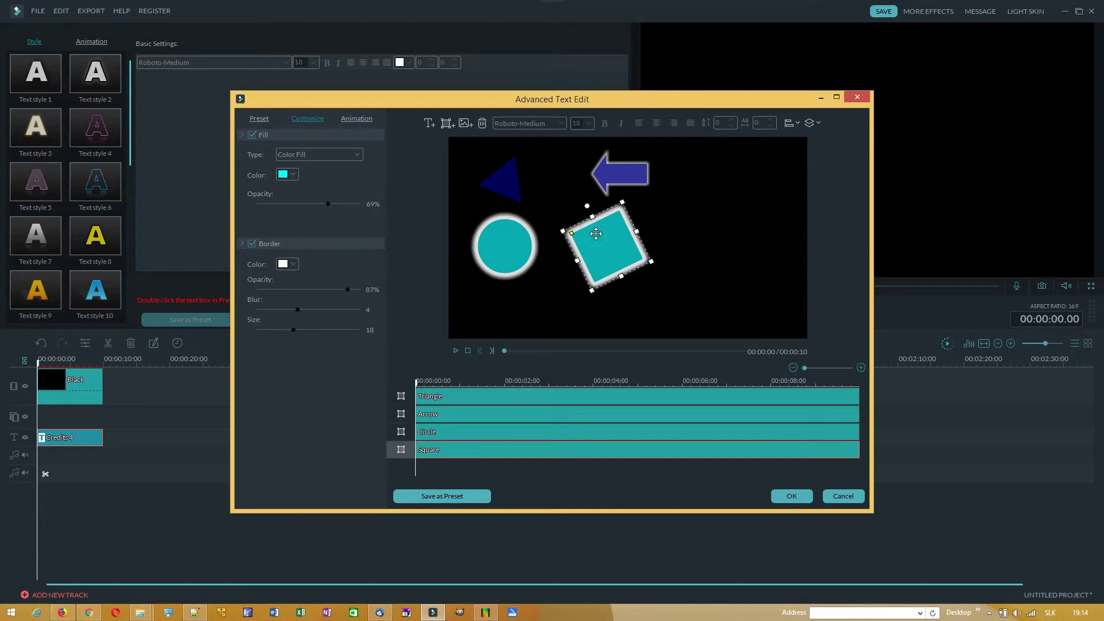
drag(578, 238, 603, 230)
- Try to reshape the arrow using the yellow control point near its head
click(617, 166)
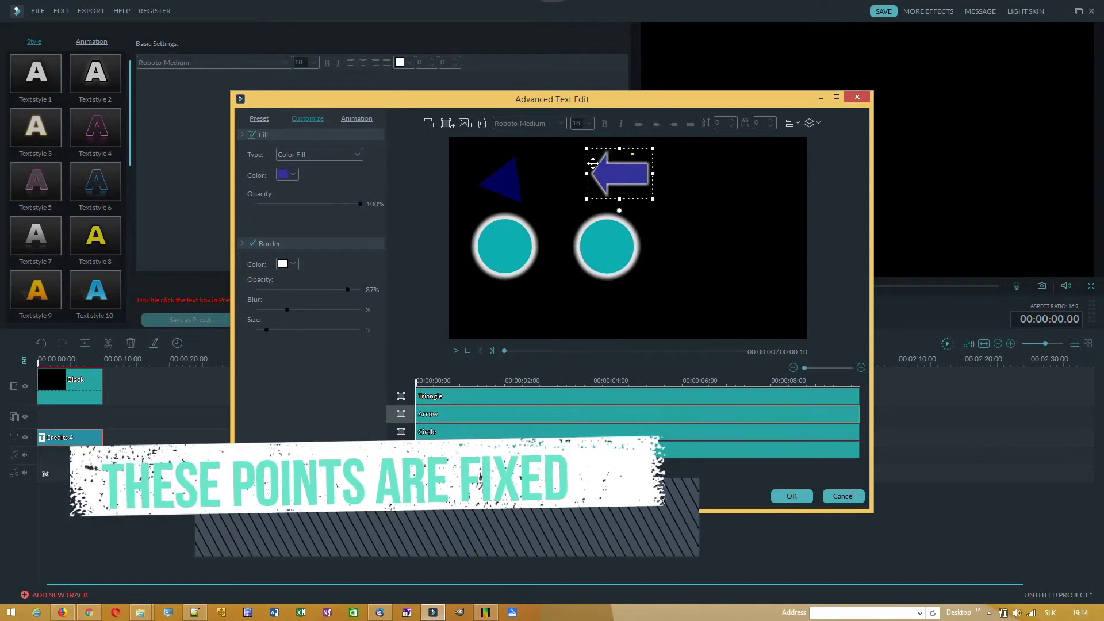
drag(592, 165, 595, 163)
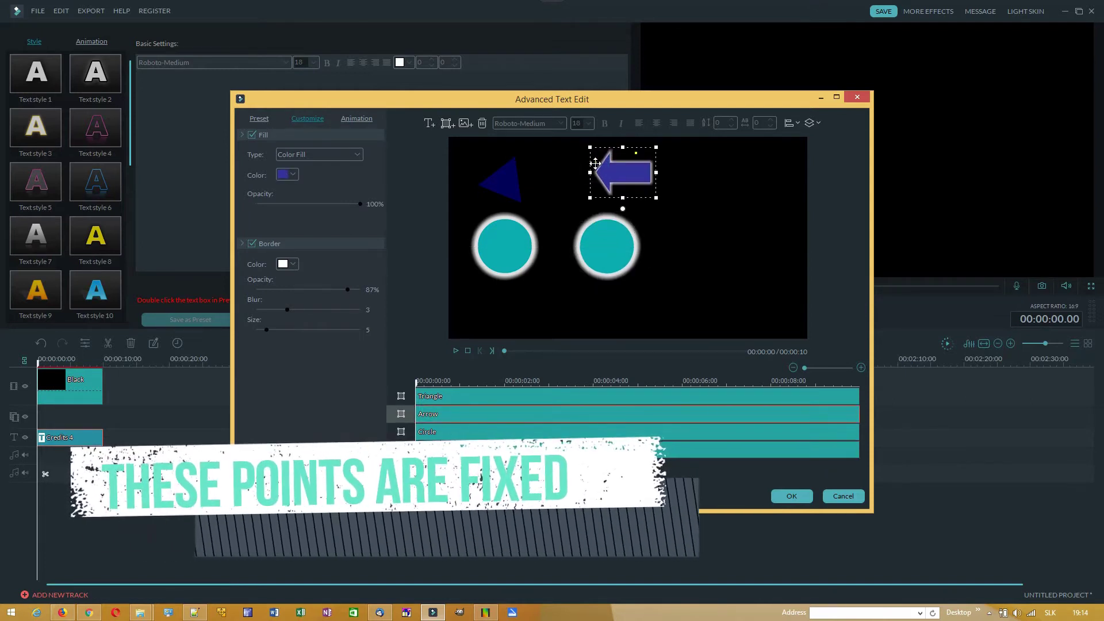
click(561, 267)
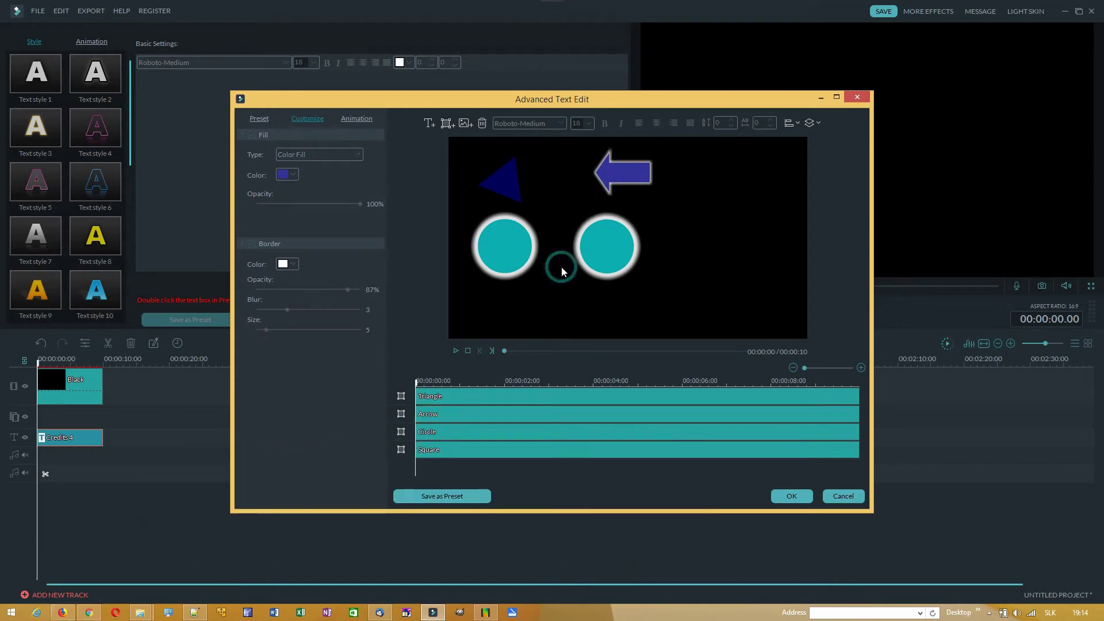
- Insert a rectangular speech bubble and place it to the right of the two circles
click(450, 125)
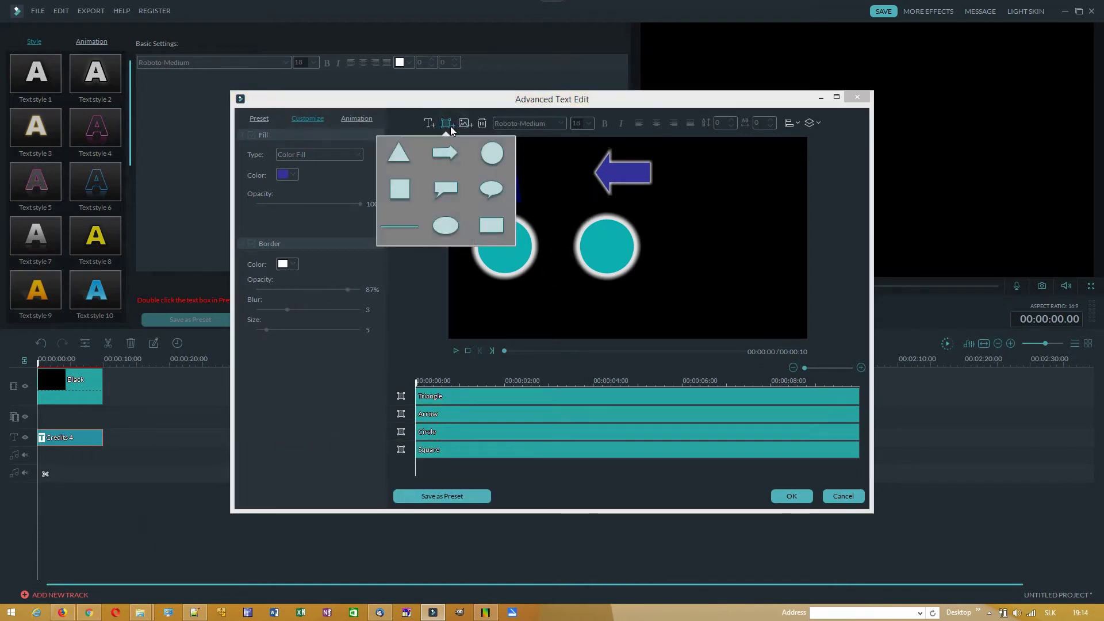
click(435, 191)
drag(564, 231, 675, 267)
- Give the speech bubble a yellow-to-red gradient fill and stretch its tail toward the lower-left using the yellow control point
click(293, 174)
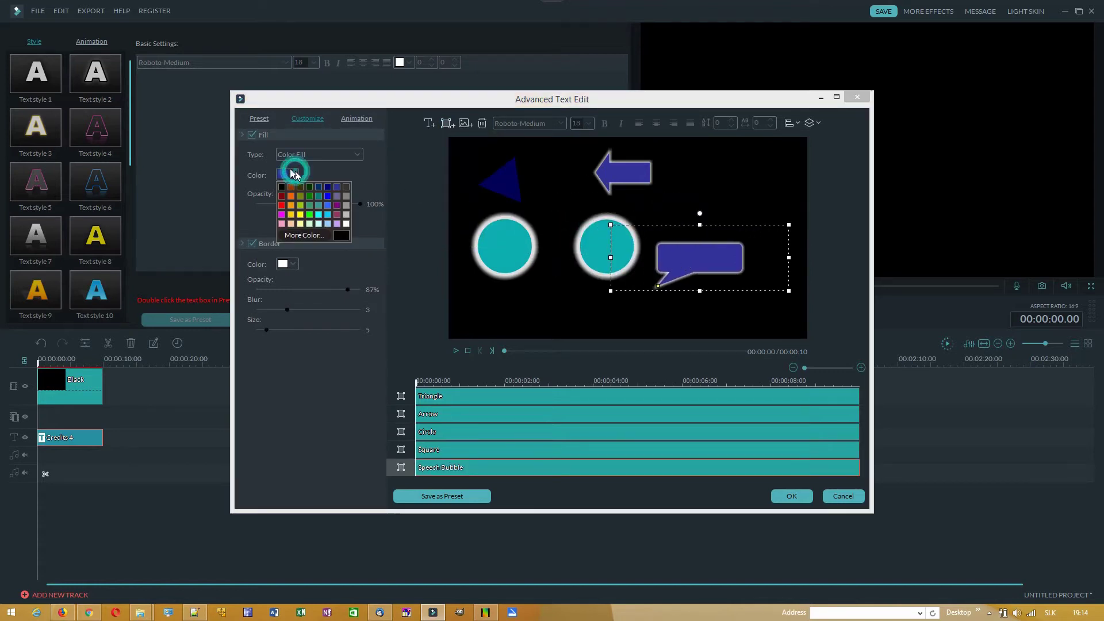
click(284, 156)
click(284, 174)
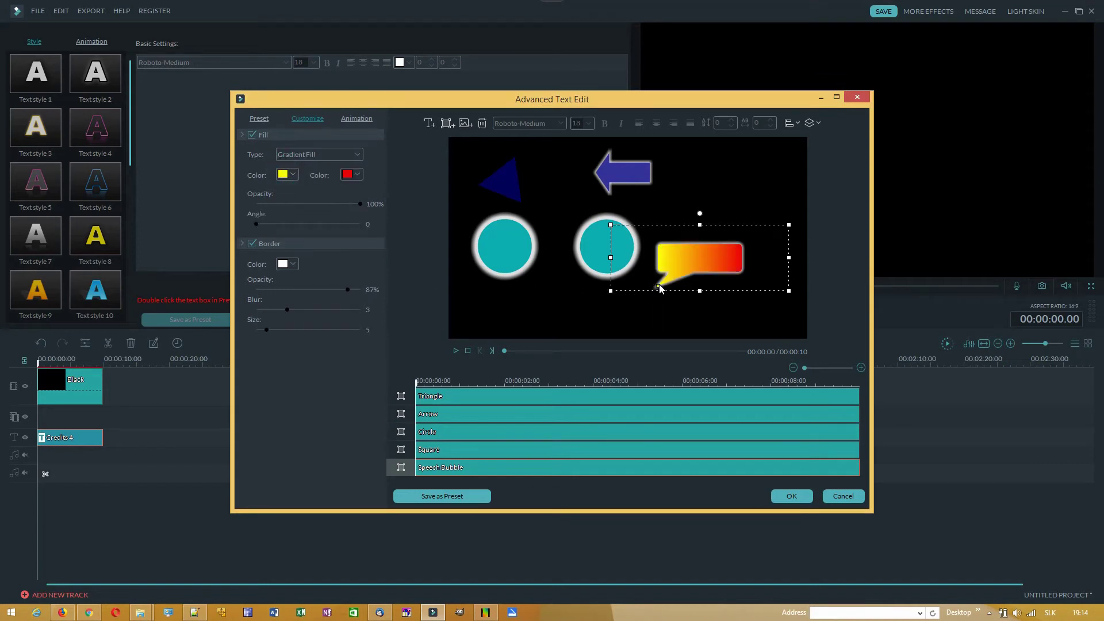
drag(659, 285, 771, 246)
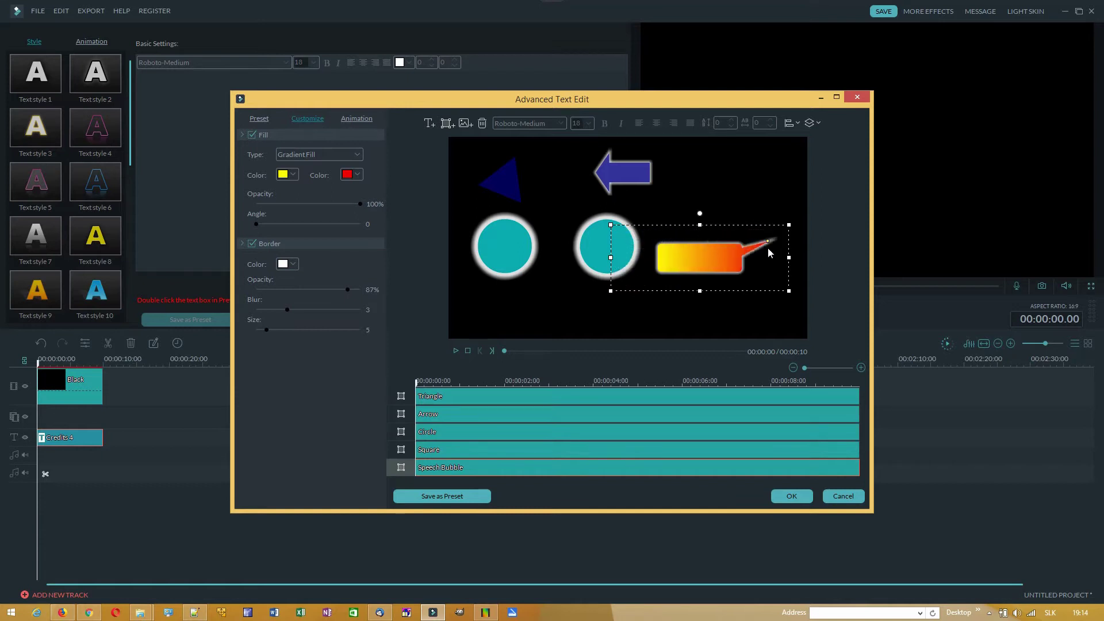
drag(758, 283, 612, 316)
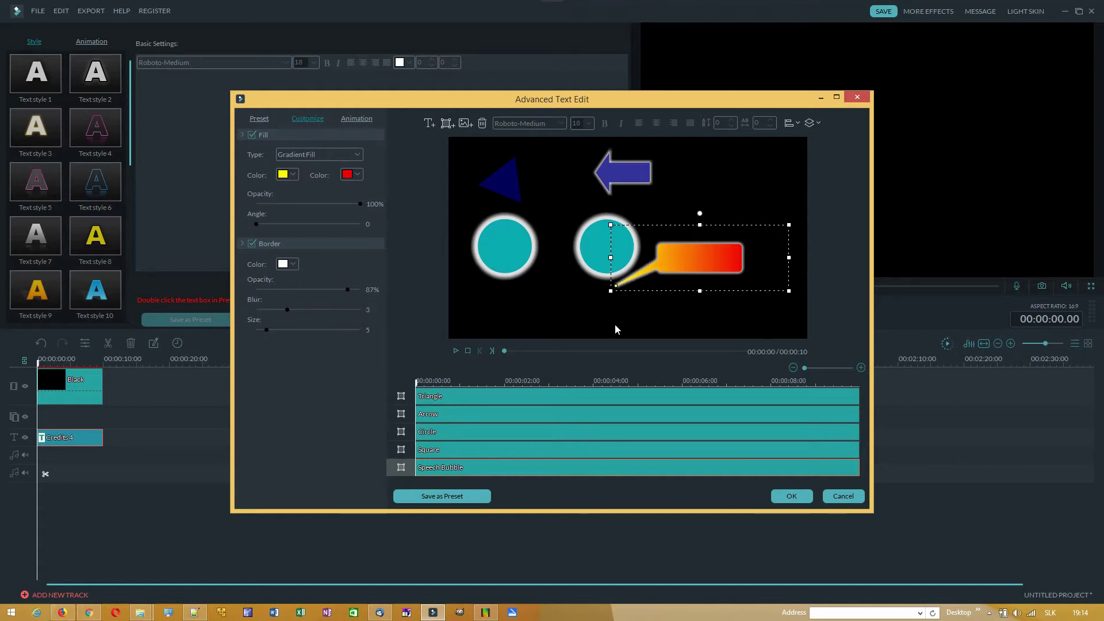
- Insert a line below the left circle, tilt it downward to the right, and shrink its bounding box
click(446, 123)
click(385, 231)
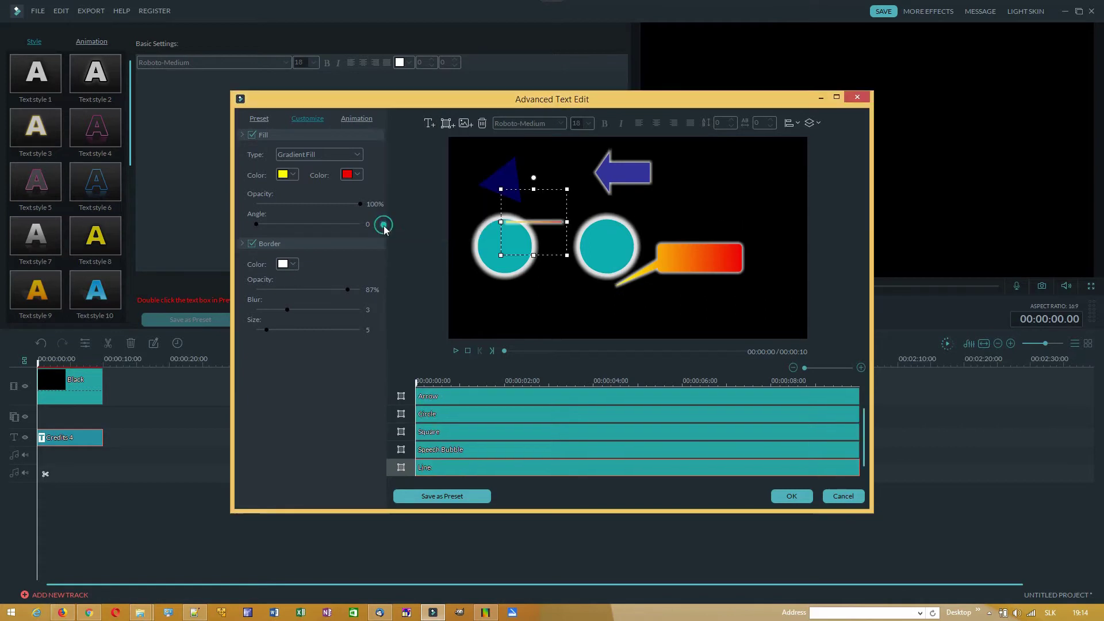
drag(533, 224, 518, 302)
drag(518, 255, 557, 276)
drag(505, 330, 540, 290)
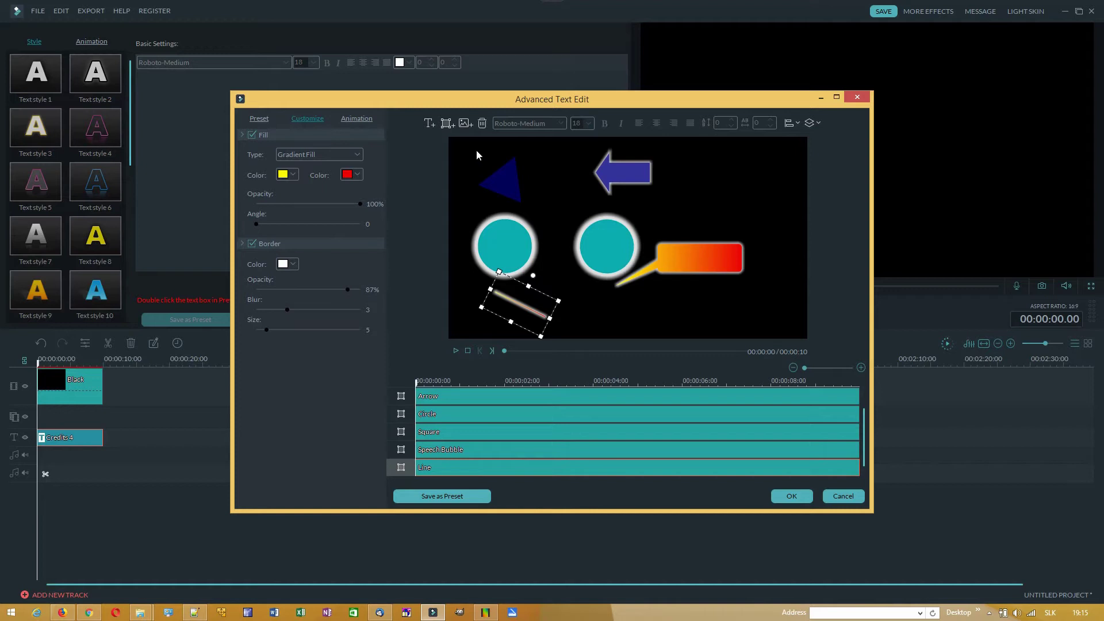
- Insert an ellipse above the speech bubble, tilt it slightly counterclockwise, and narrow it to a nearly circular shape
click(446, 124)
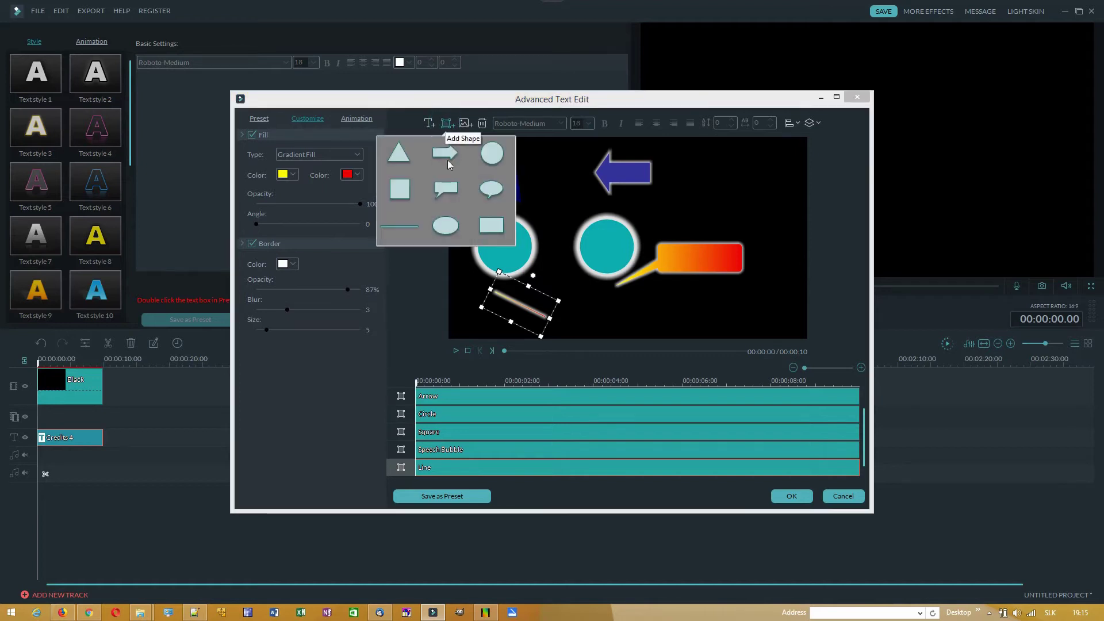
click(446, 226)
drag(543, 230, 677, 208)
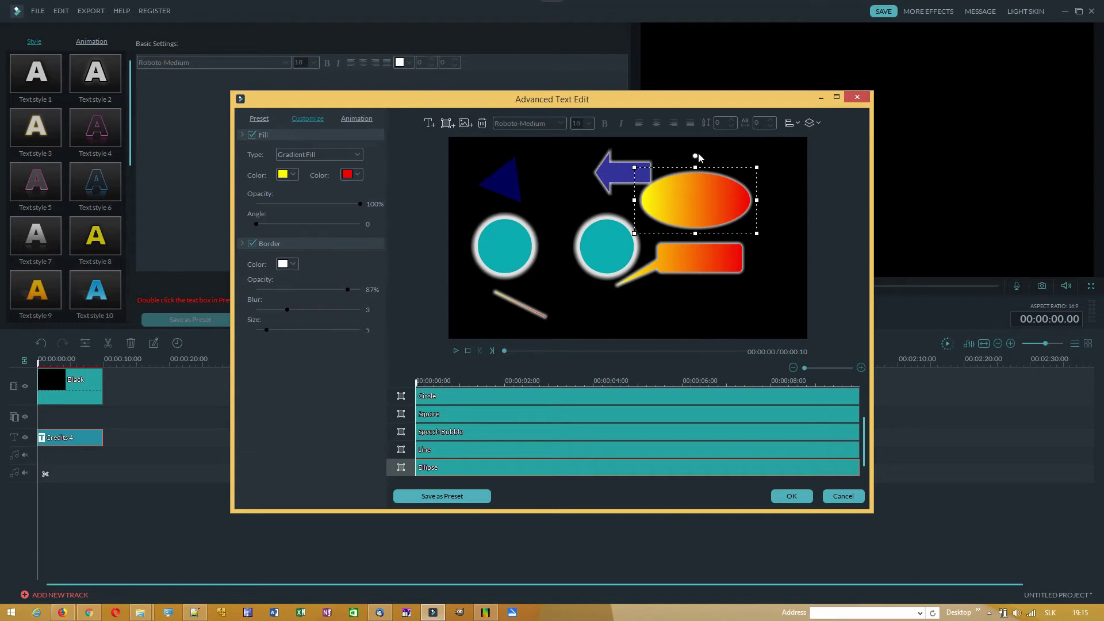
drag(694, 158, 683, 156)
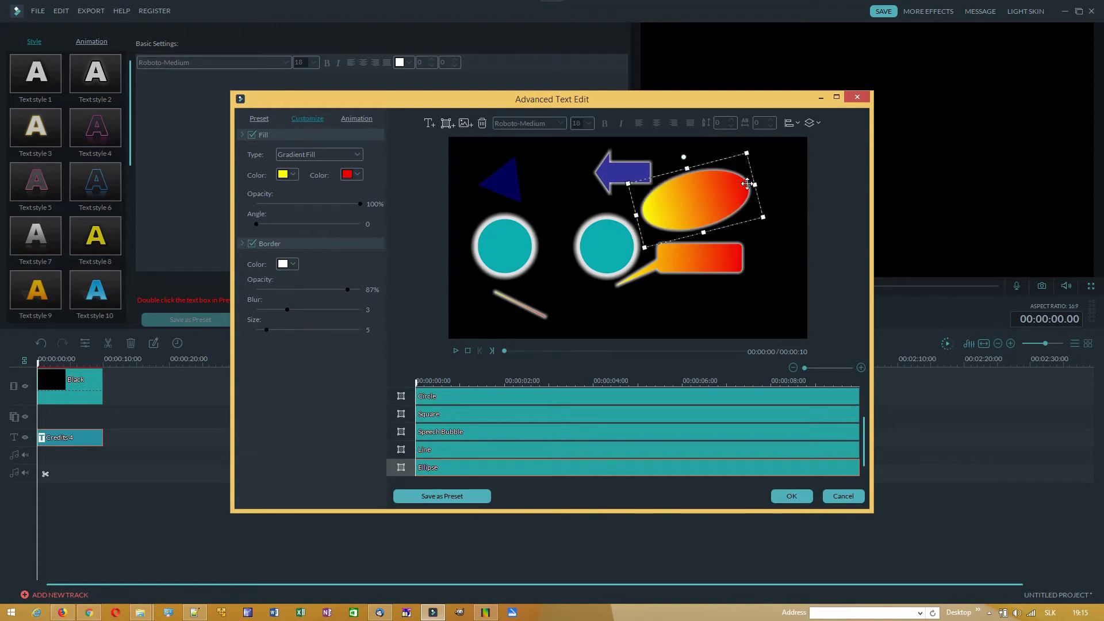
drag(753, 184, 713, 213)
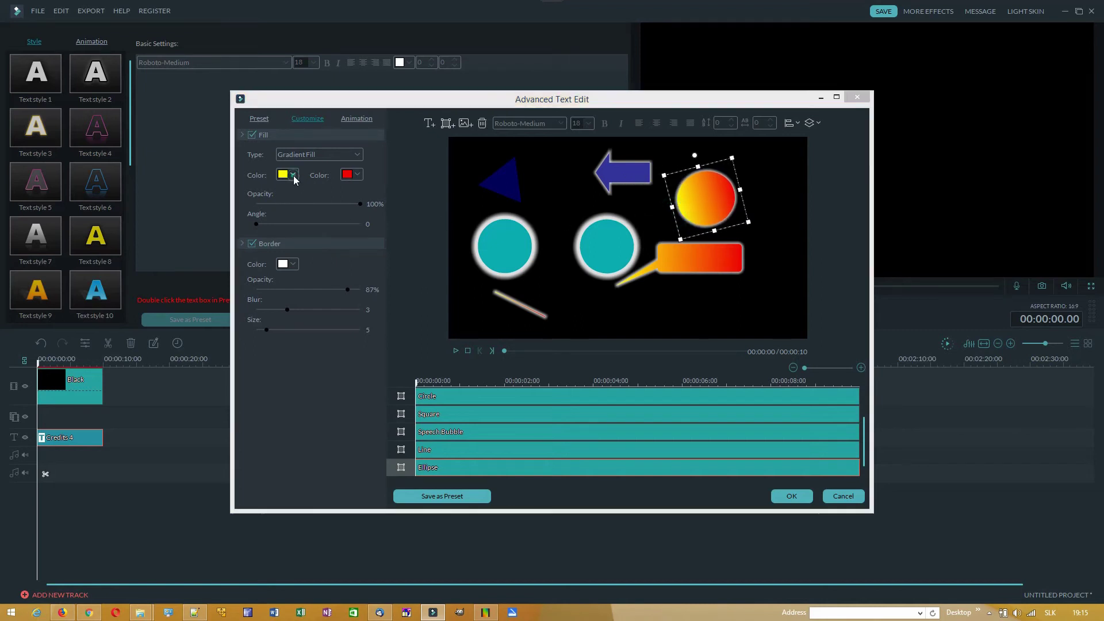
- Change the ellipse's first gradient color to dark blue and deselect the shape
click(294, 175)
click(329, 187)
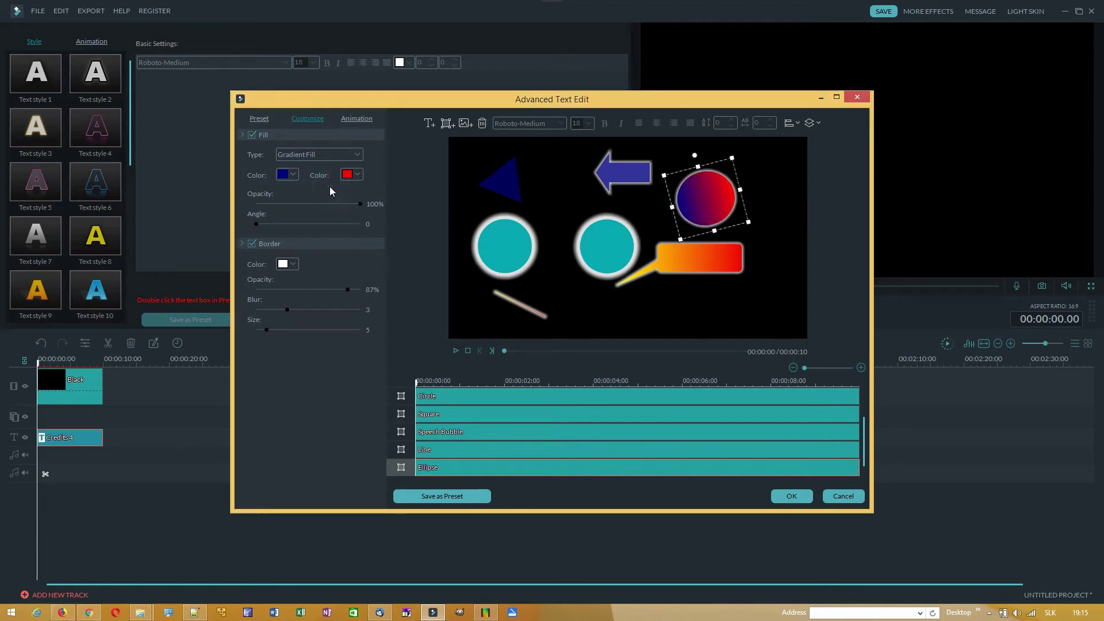
click(665, 303)
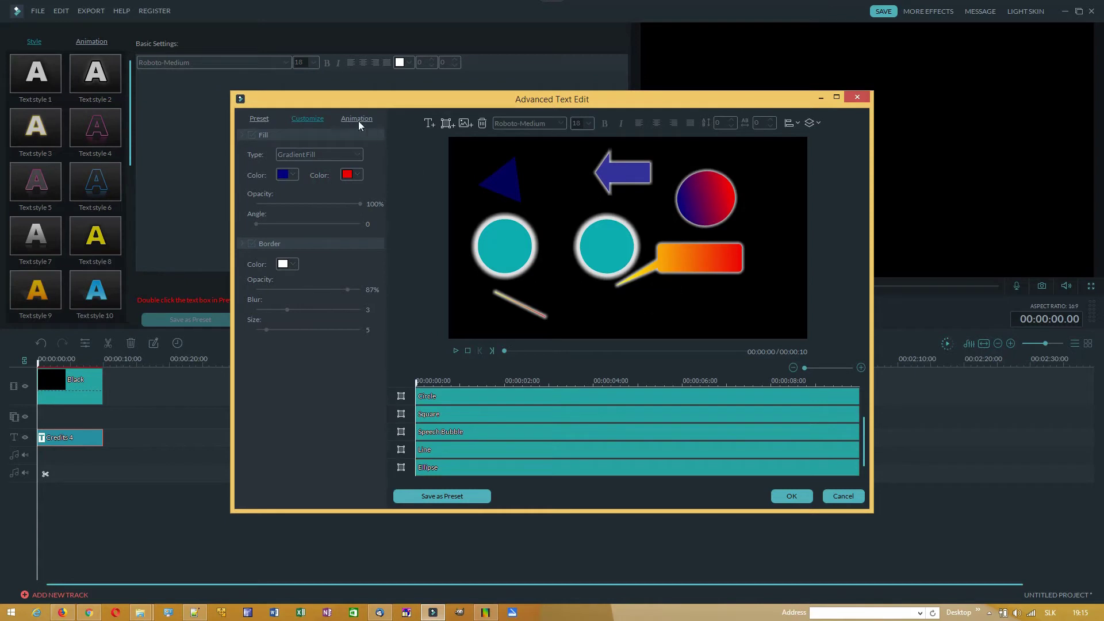
- Insert a rectangle, place it directly below the speech bubble, and reduce its size from the upper-left corner
click(442, 123)
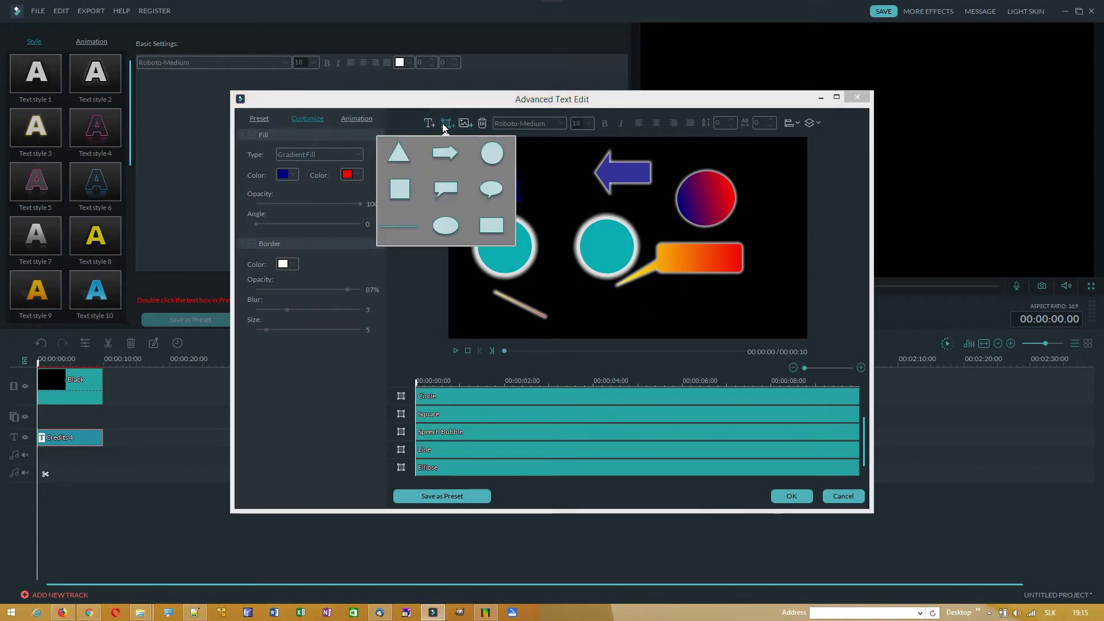
click(487, 231)
drag(564, 241, 713, 323)
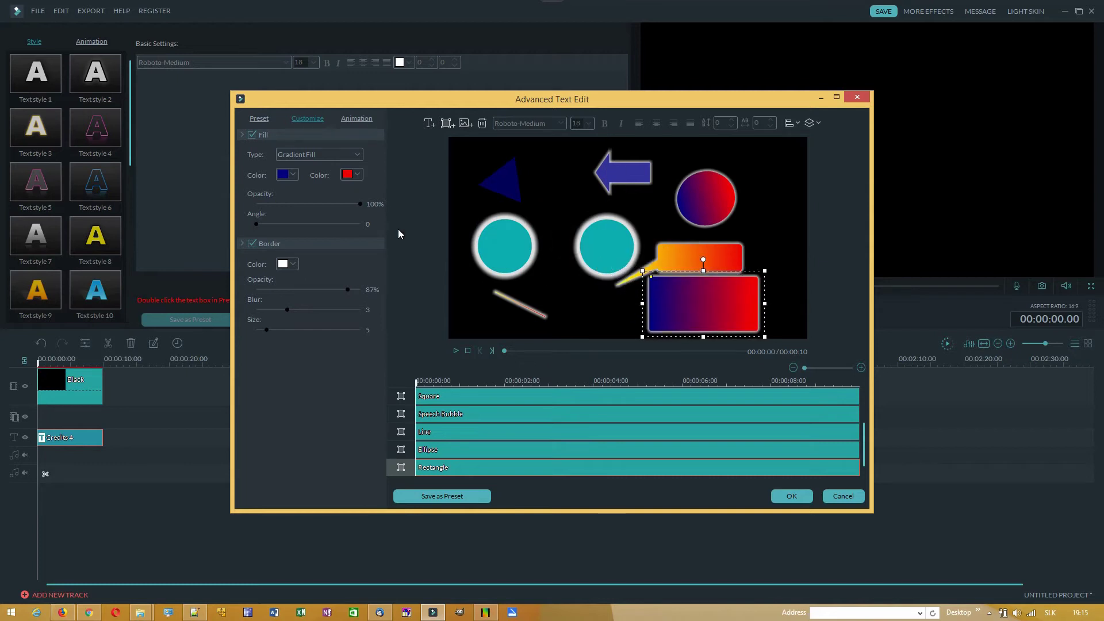
drag(643, 271, 674, 278)
- Switch the rectangle from a gradient to a Color Fill and make it bright green
click(292, 154)
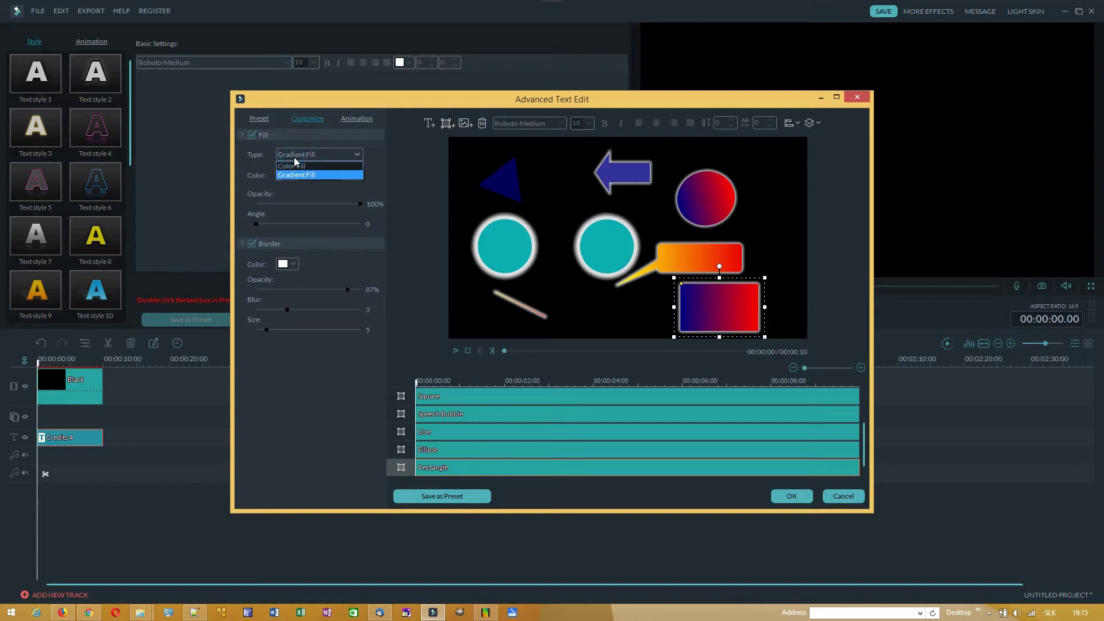
click(307, 167)
click(356, 156)
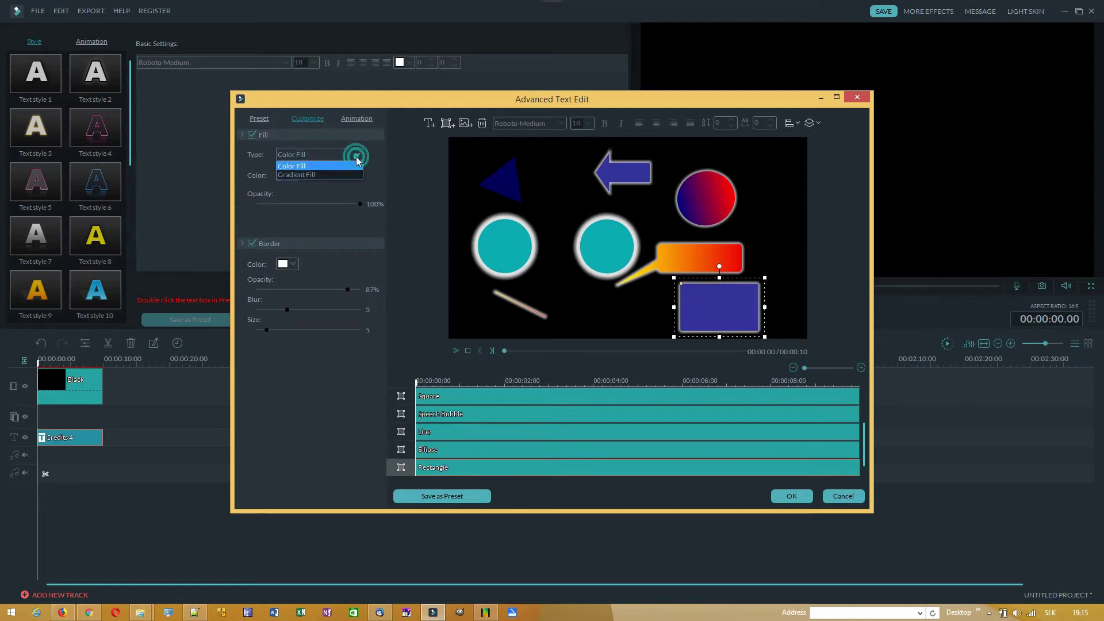
click(338, 164)
click(285, 174)
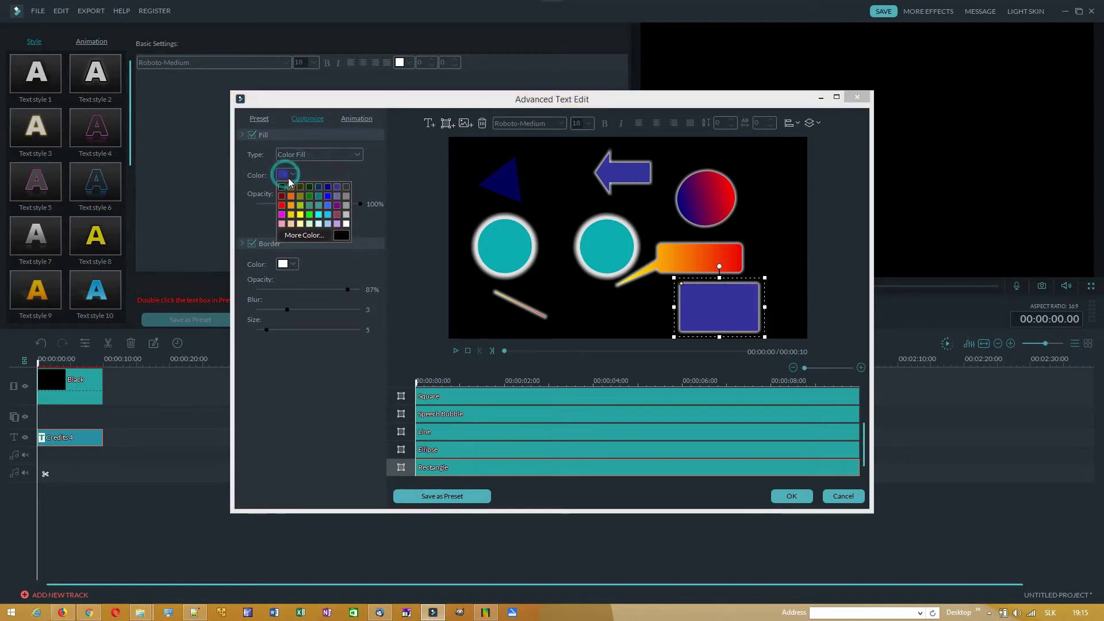
click(309, 215)
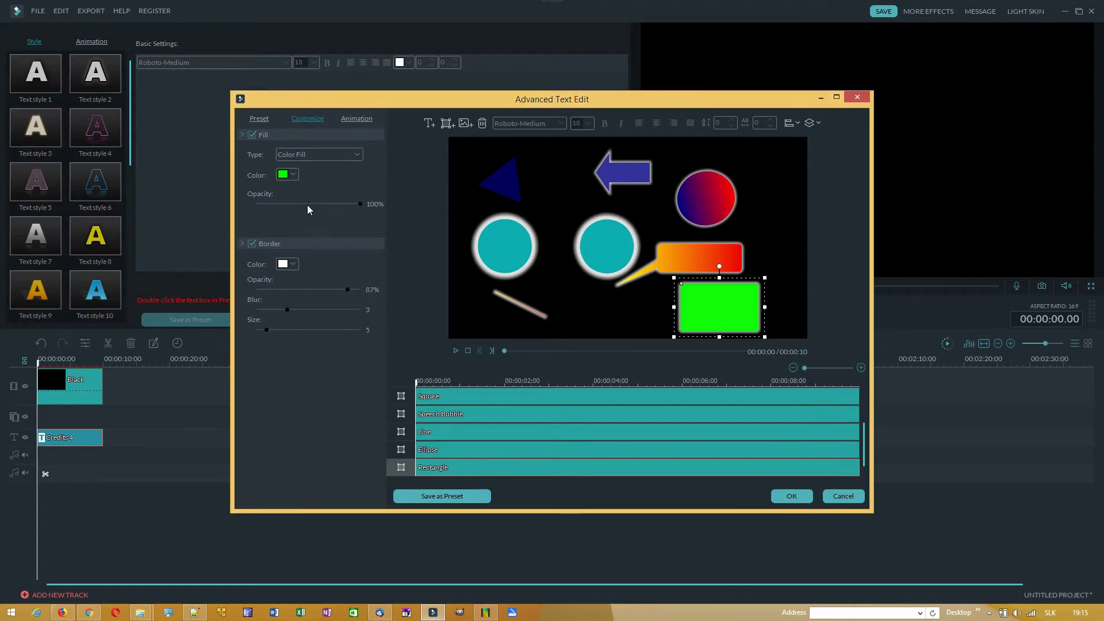
- Lower the rectangle's fill opacity to 49% and round its corners with the yellow control point
click(307, 203)
click(282, 265)
click(281, 260)
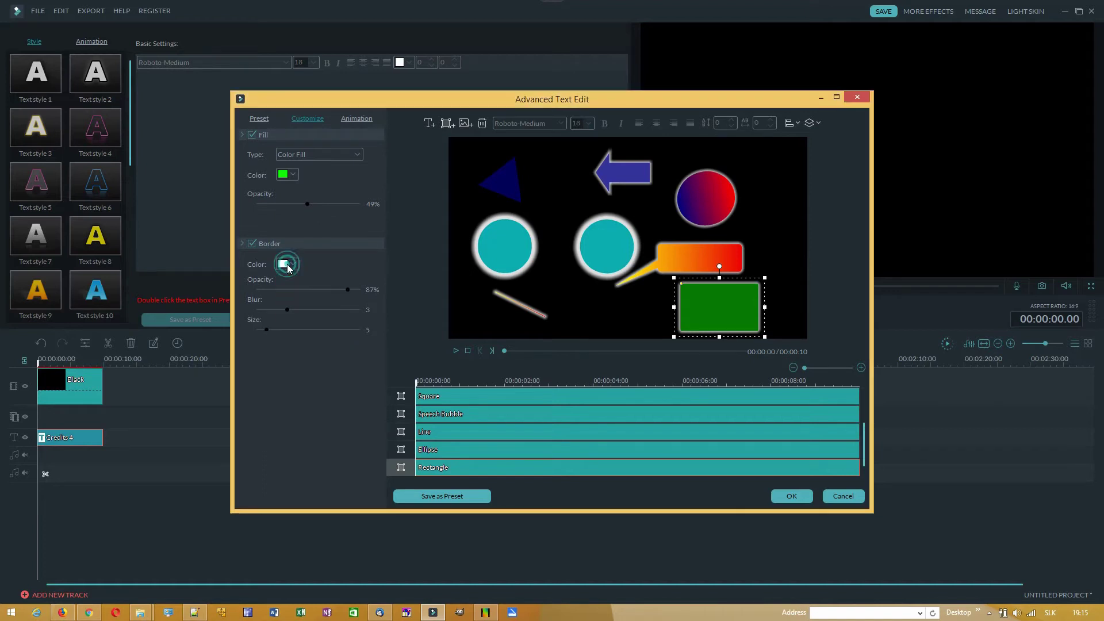
click(604, 299)
click(692, 291)
drag(684, 284, 718, 265)
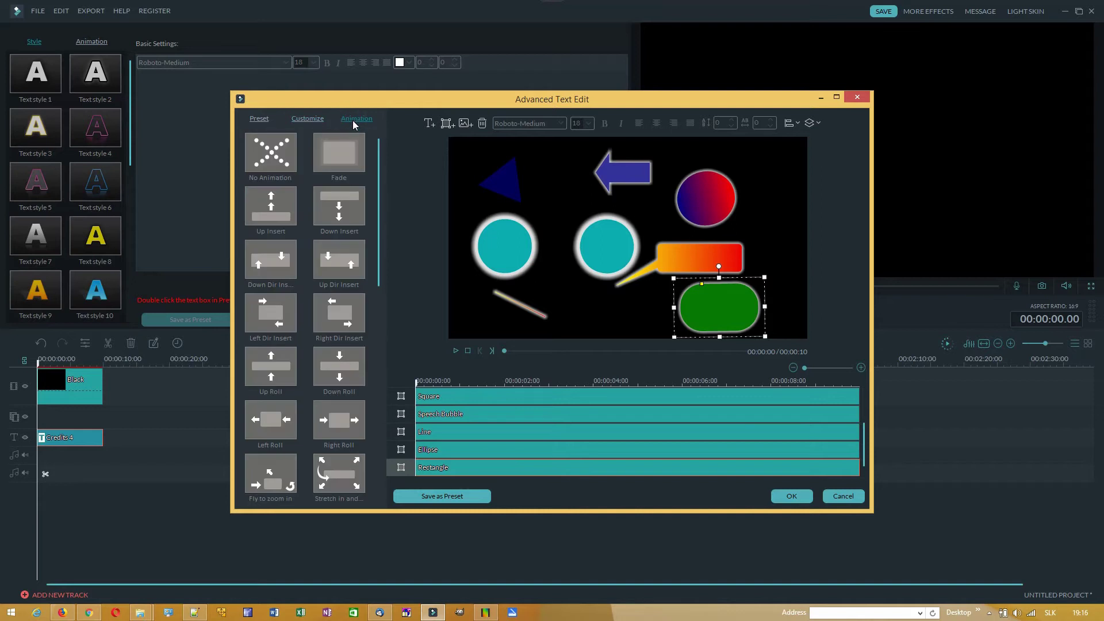
- Apply the DoorWay animation to the rectangle and remove its closing animation by extending the static section to the clip's end
drag(380, 270, 384, 476)
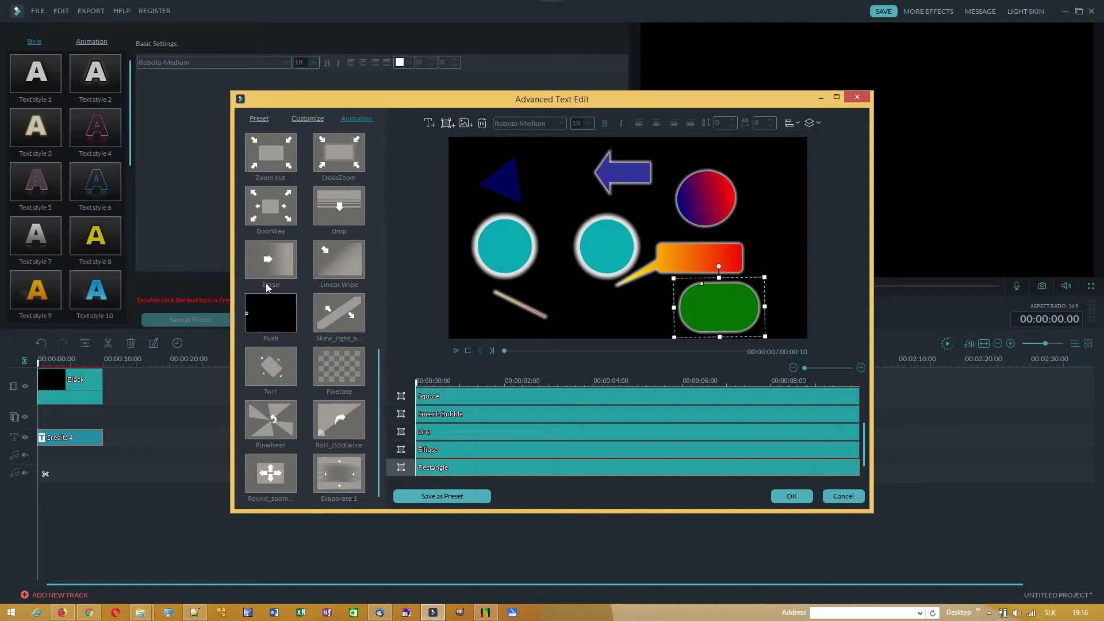
click(273, 213)
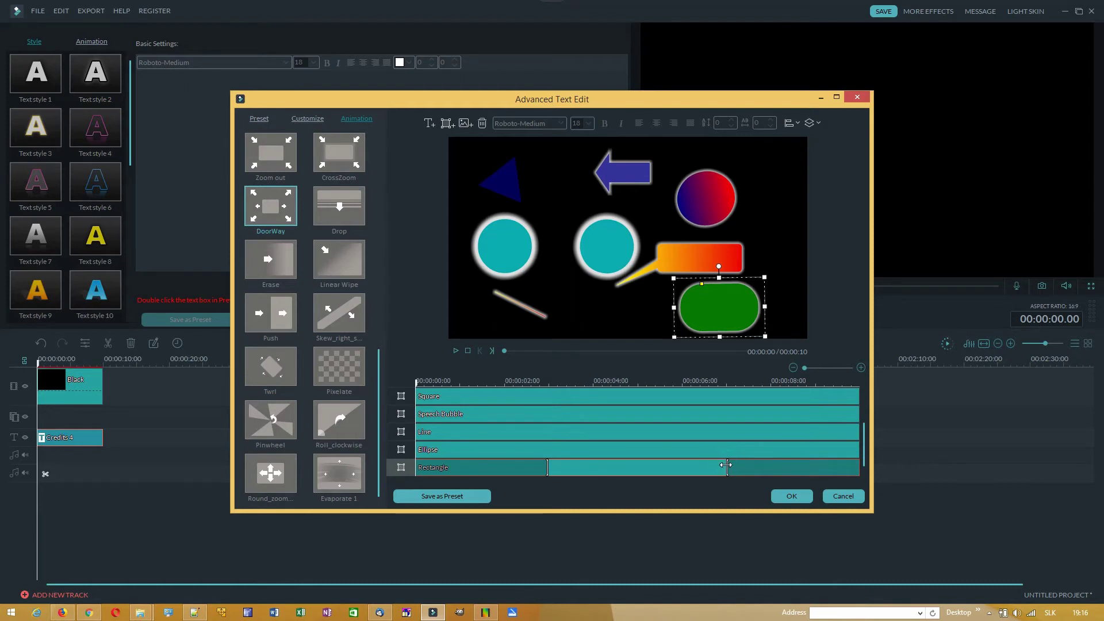
drag(734, 464, 869, 461)
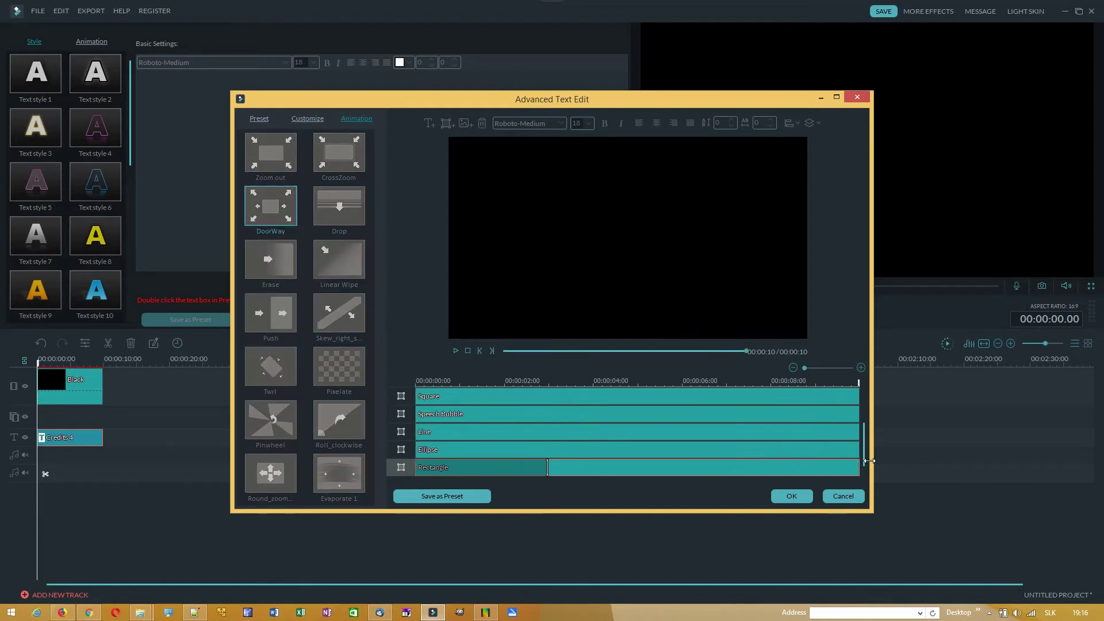
- Play the title from the start to preview the rectangle's opening animation, and stop playback
click(467, 351)
click(456, 351)
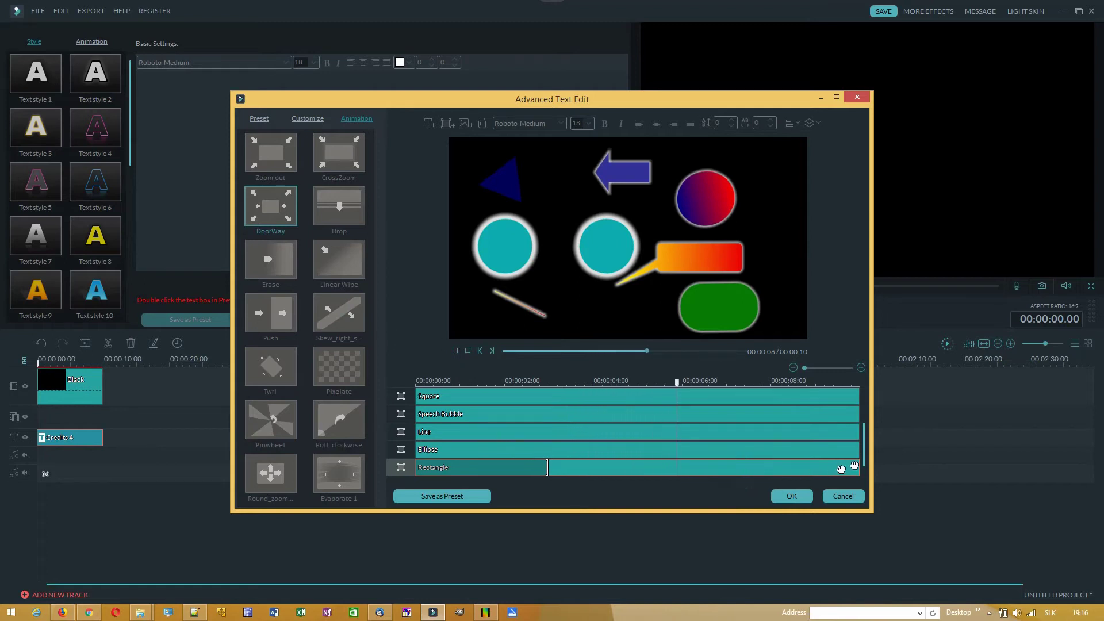
click(467, 351)
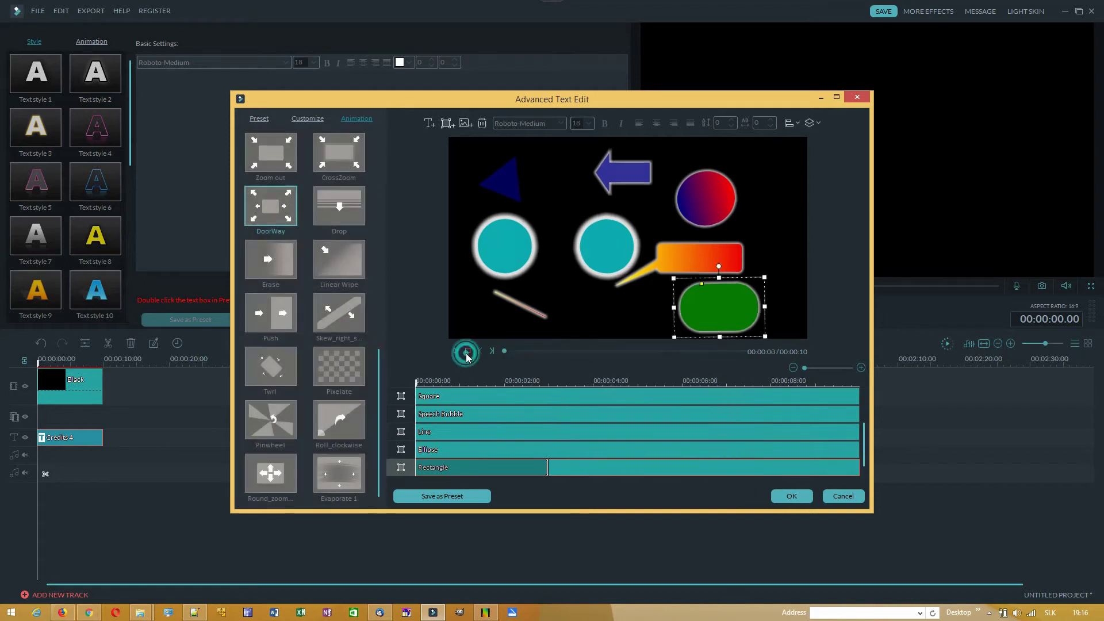
- Shorten the rectangle's track to end at about 5 seconds and preview the title from the start
drag(853, 470, 628, 488)
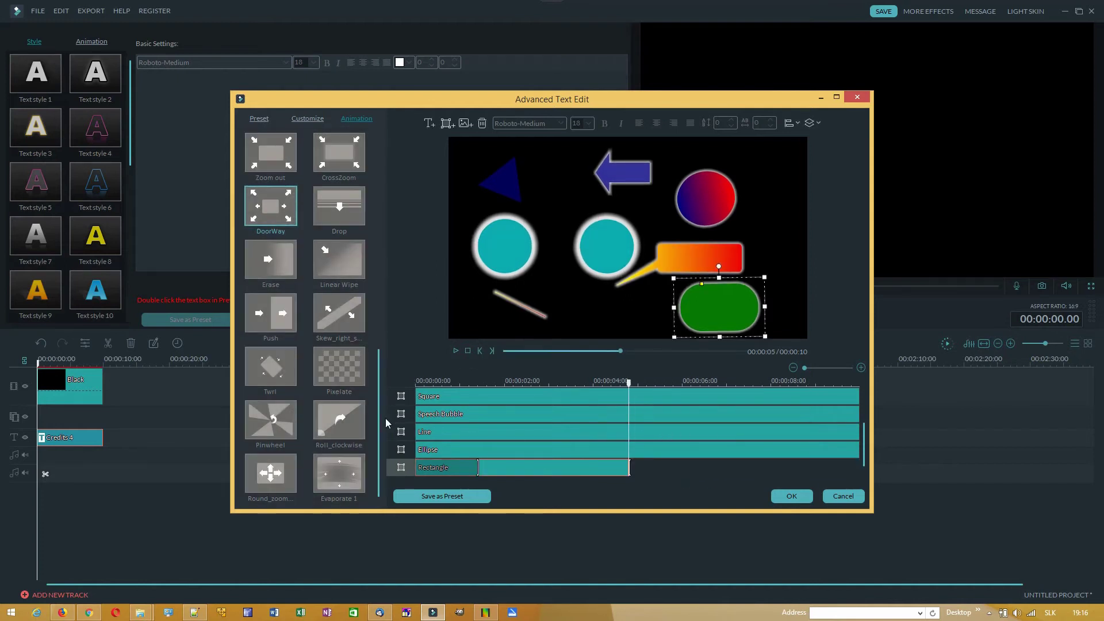
click(468, 351)
click(457, 351)
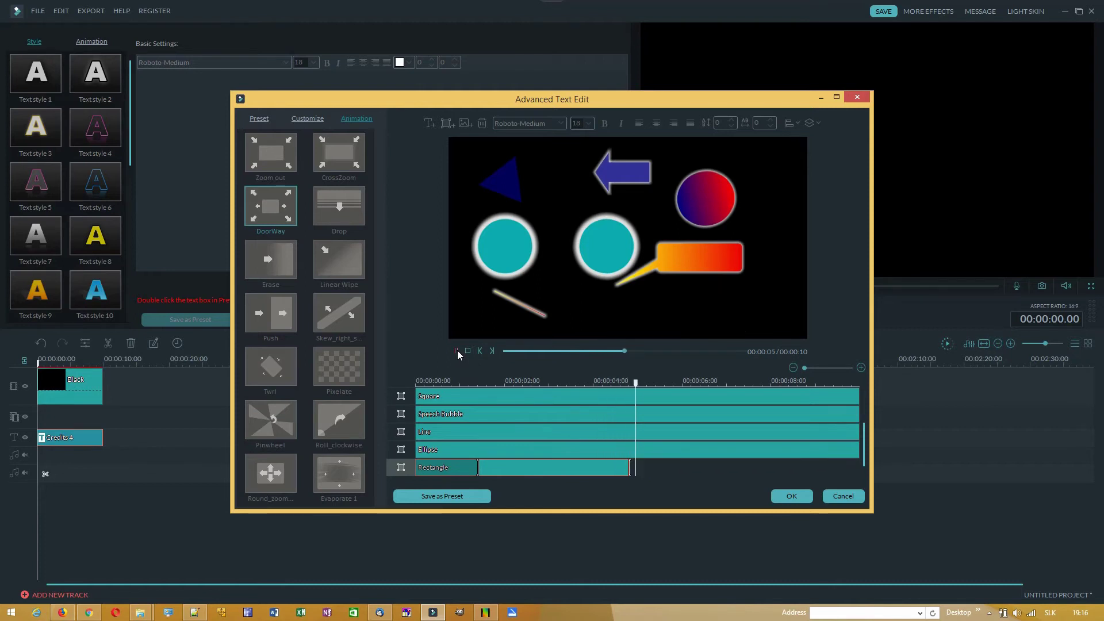
click(457, 351)
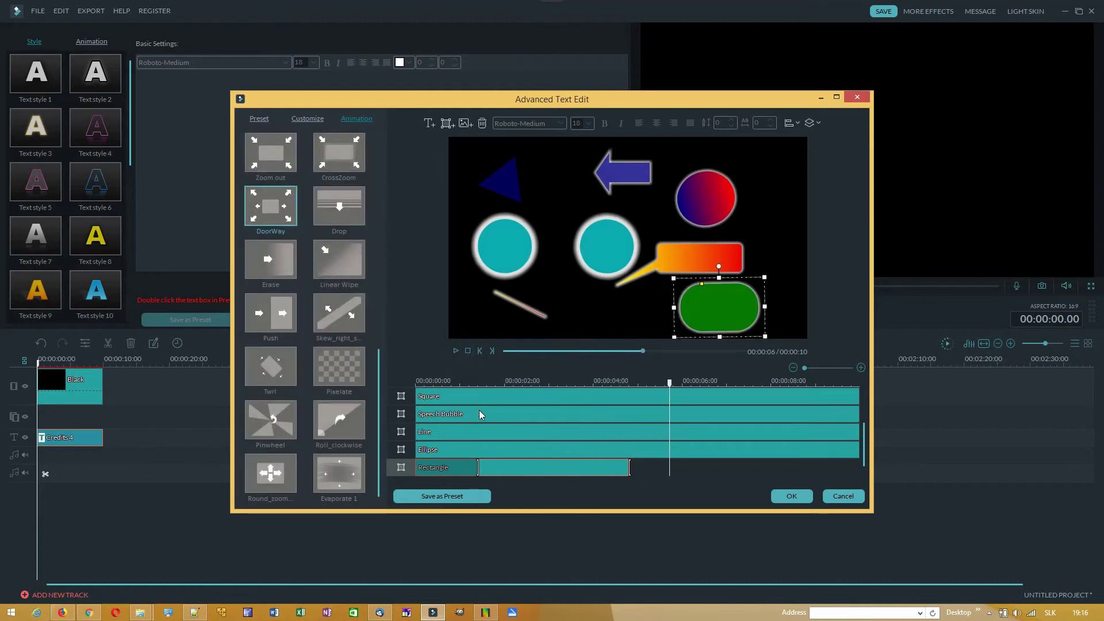
- Apply the Pinwheel animation to the ellipse and play the title from the beginning to preview it
click(481, 448)
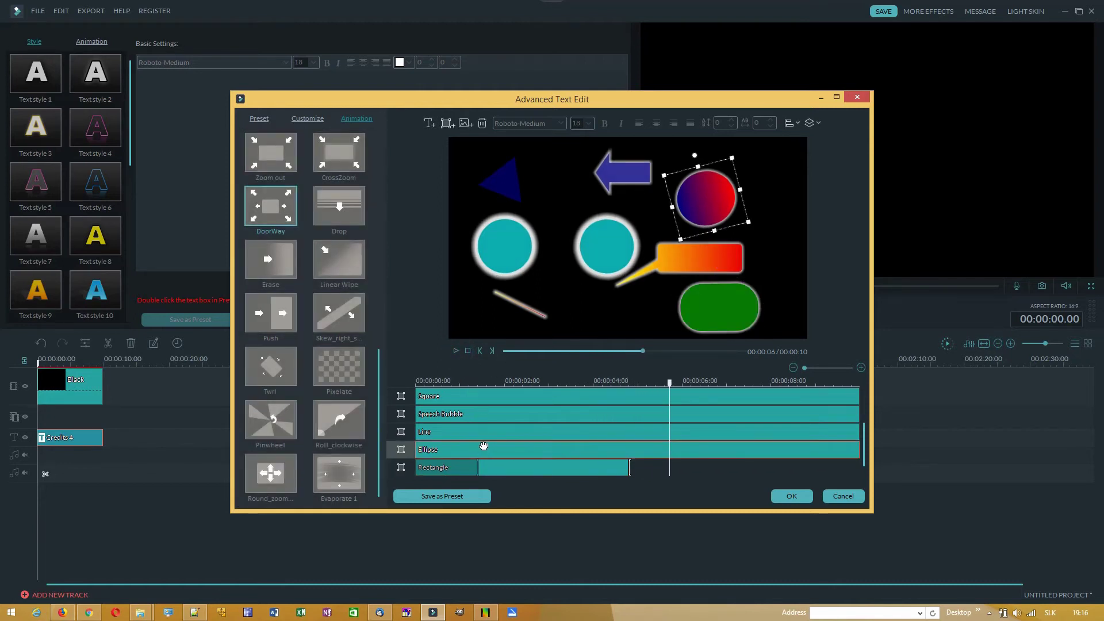
click(276, 425)
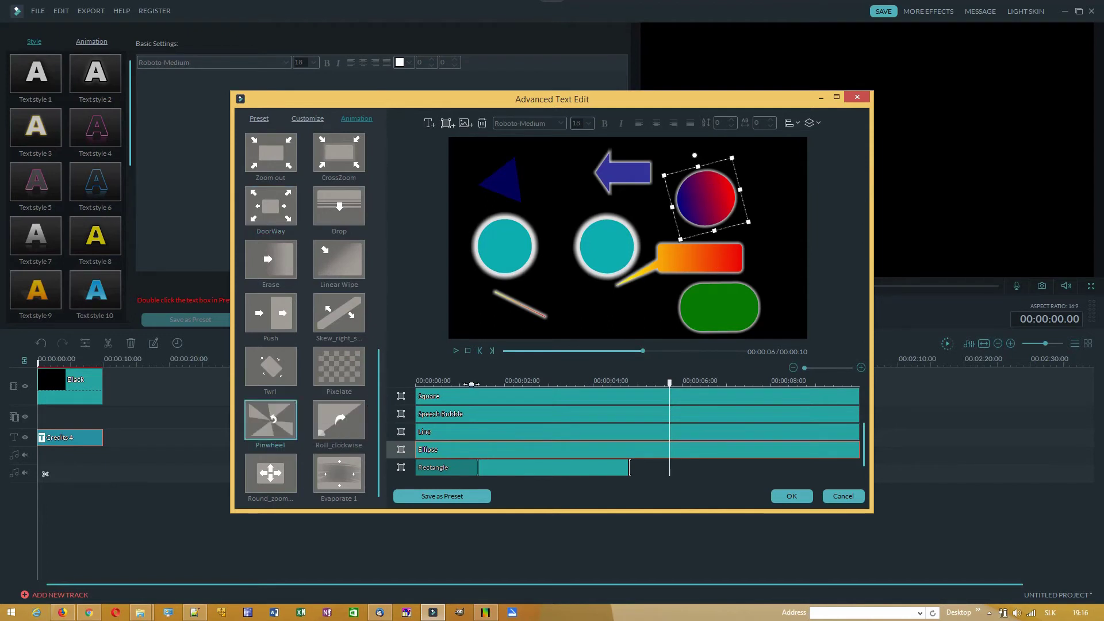
double_click(273, 422)
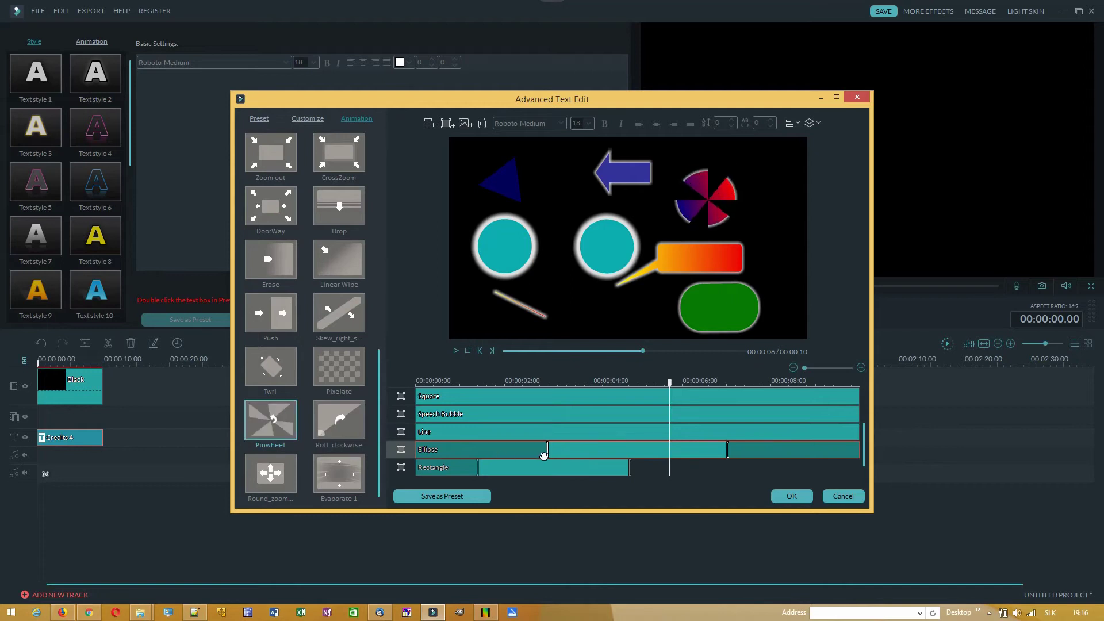
drag(671, 391, 418, 403)
click(454, 350)
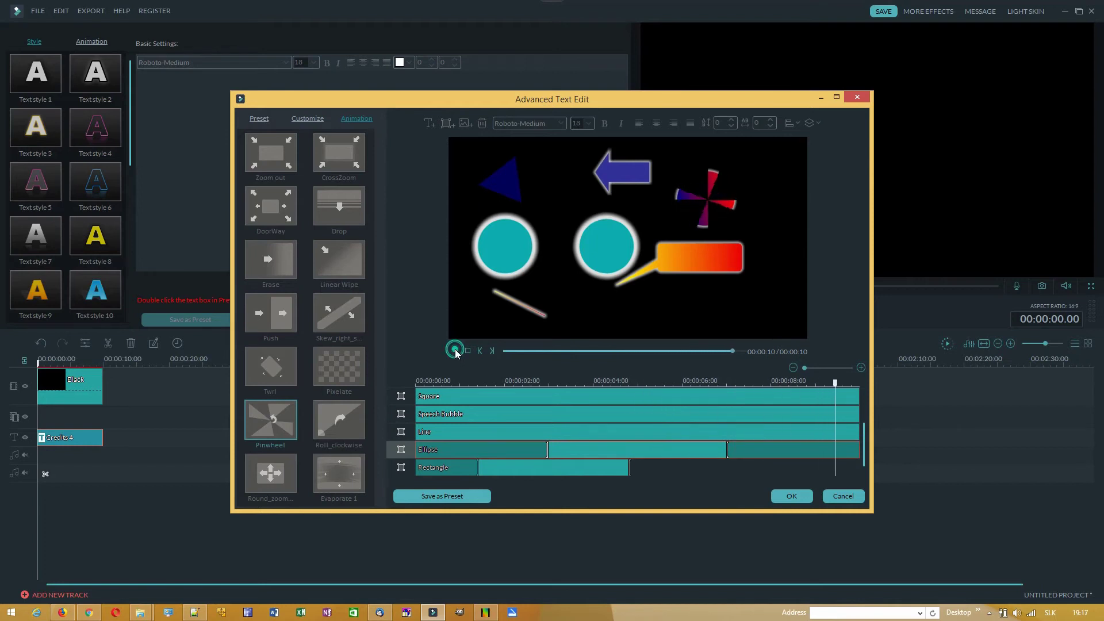
- Shorten the ellipse's track to end at about 6.5 seconds
drag(859, 448, 752, 467)
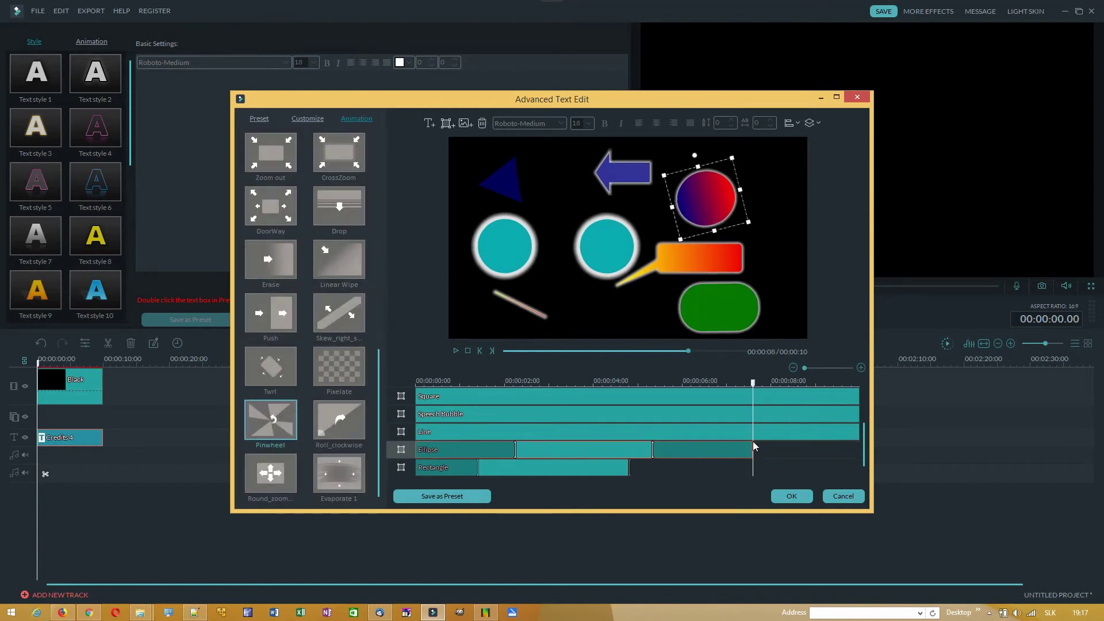
drag(750, 448, 698, 443)
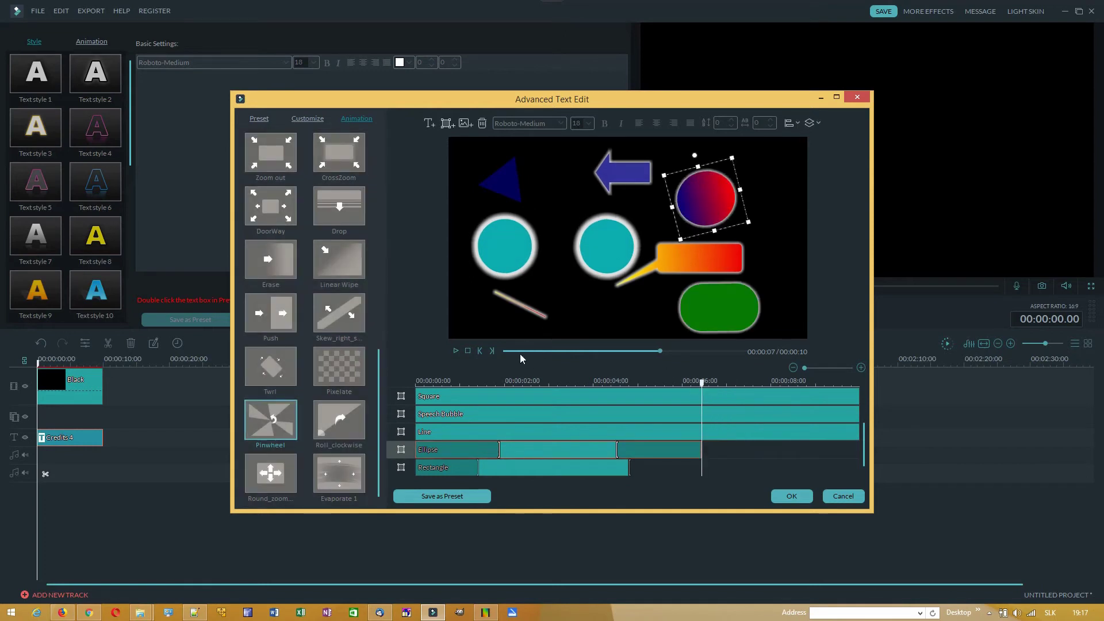
- Play the title from the beginning to preview the ellipse's shortened timing and closing animation, and pause playback
click(468, 350)
click(455, 351)
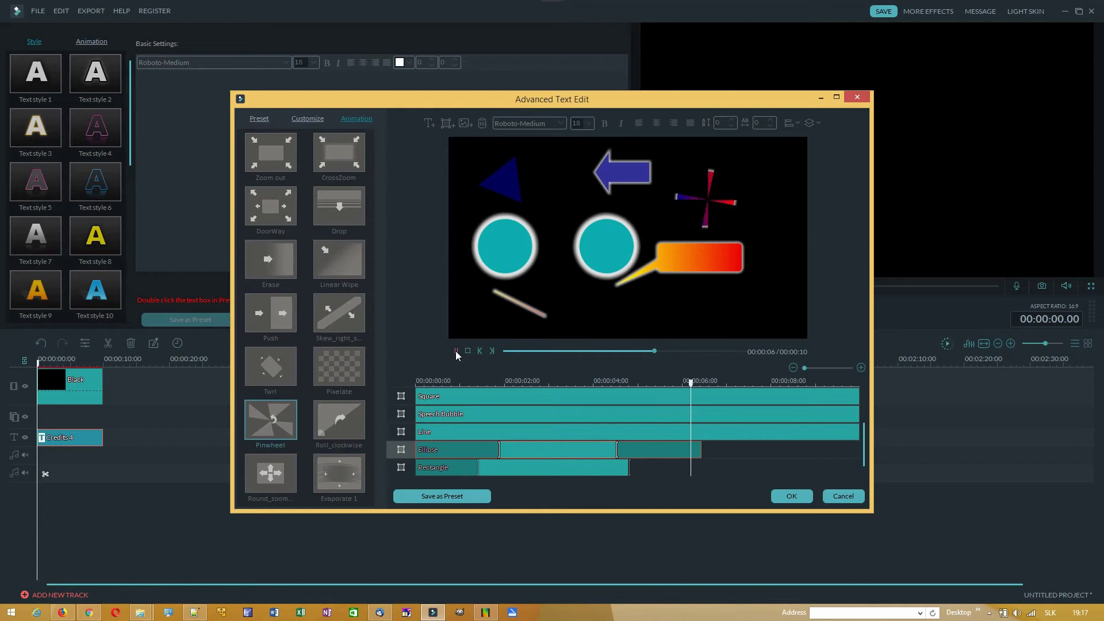
click(457, 351)
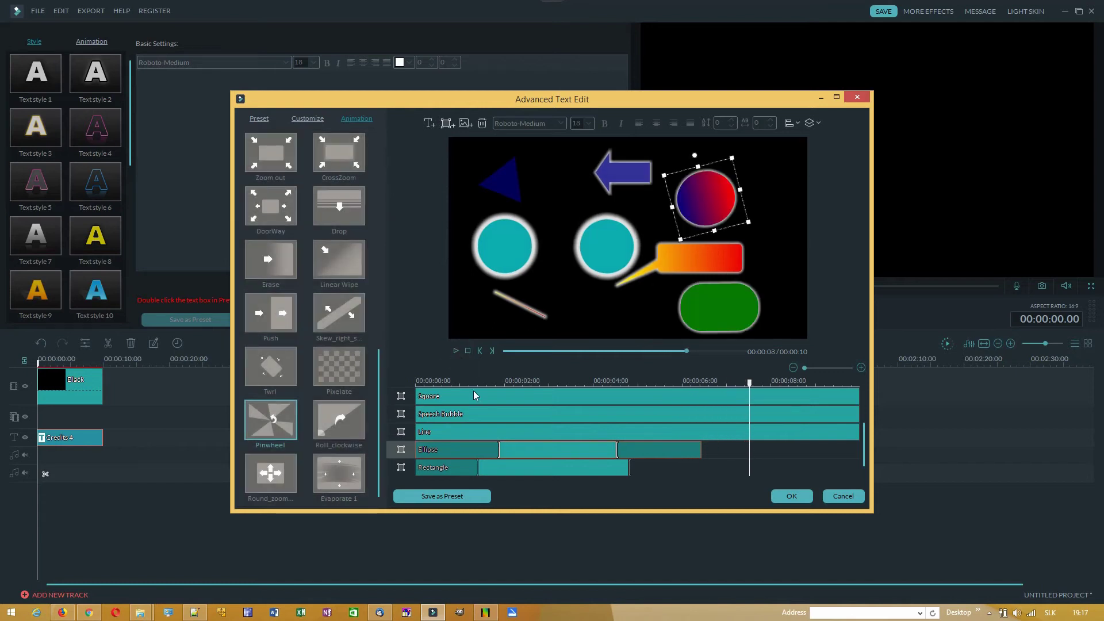
- Apply the Drop animation listed beside DoorWay to the square
click(475, 431)
click(473, 414)
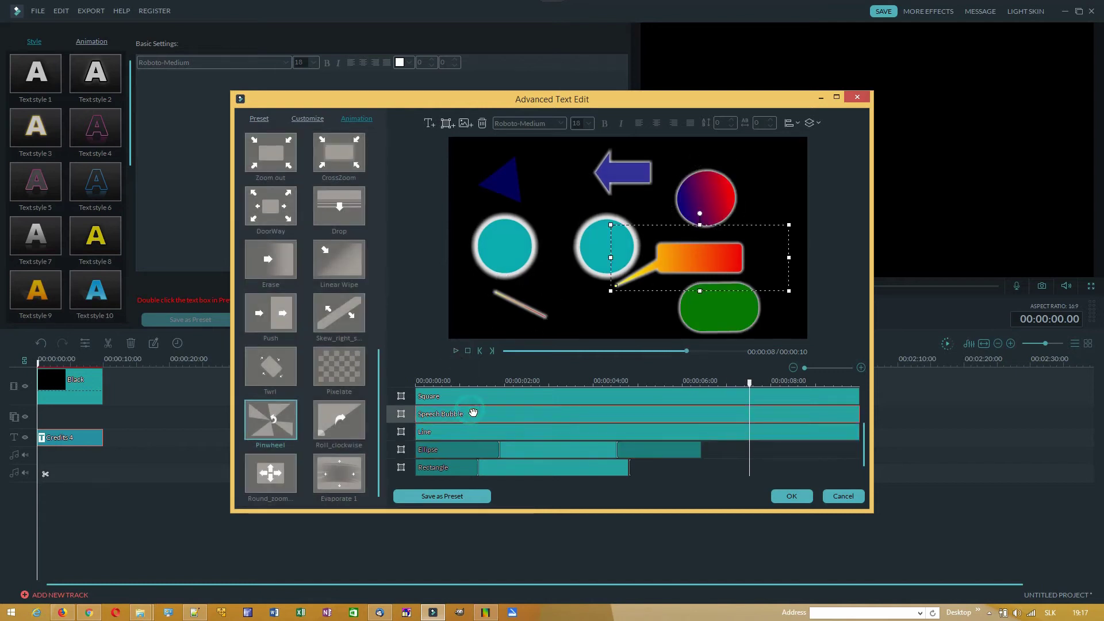
click(473, 396)
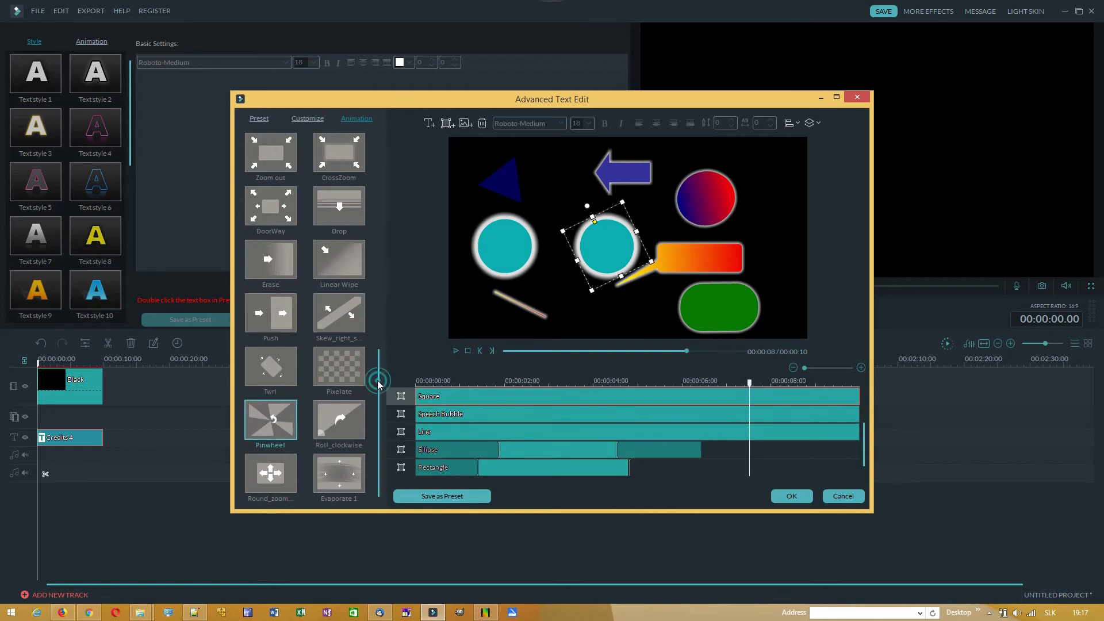
drag(378, 379, 375, 368)
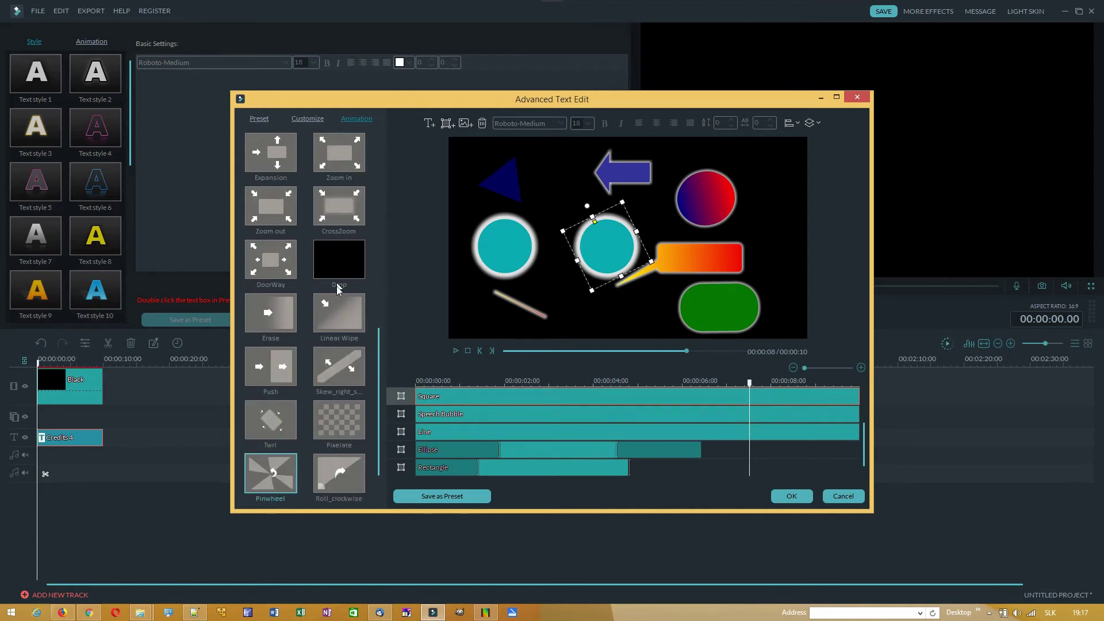
double_click(327, 275)
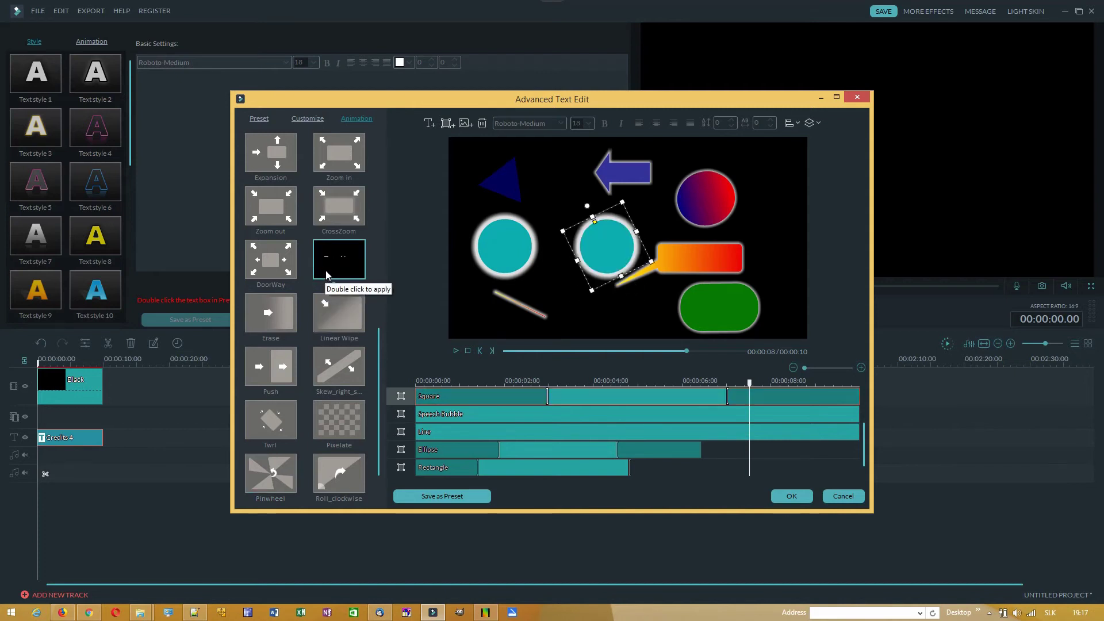
double_click(326, 275)
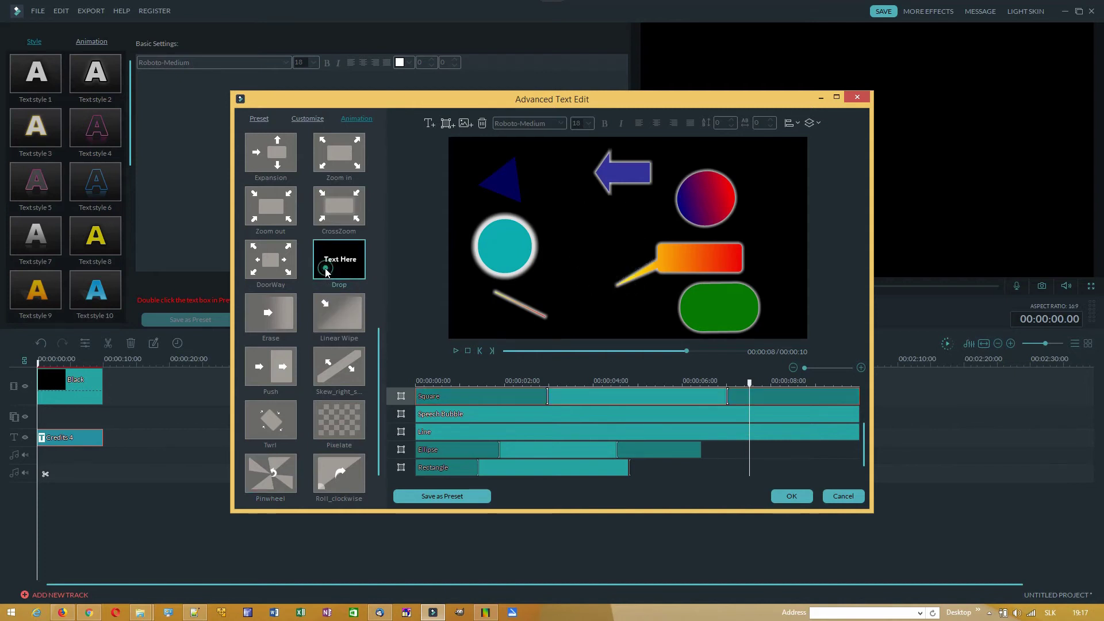
- Apply the Evaporate 1 animation to the circle
click(460, 433)
click(456, 414)
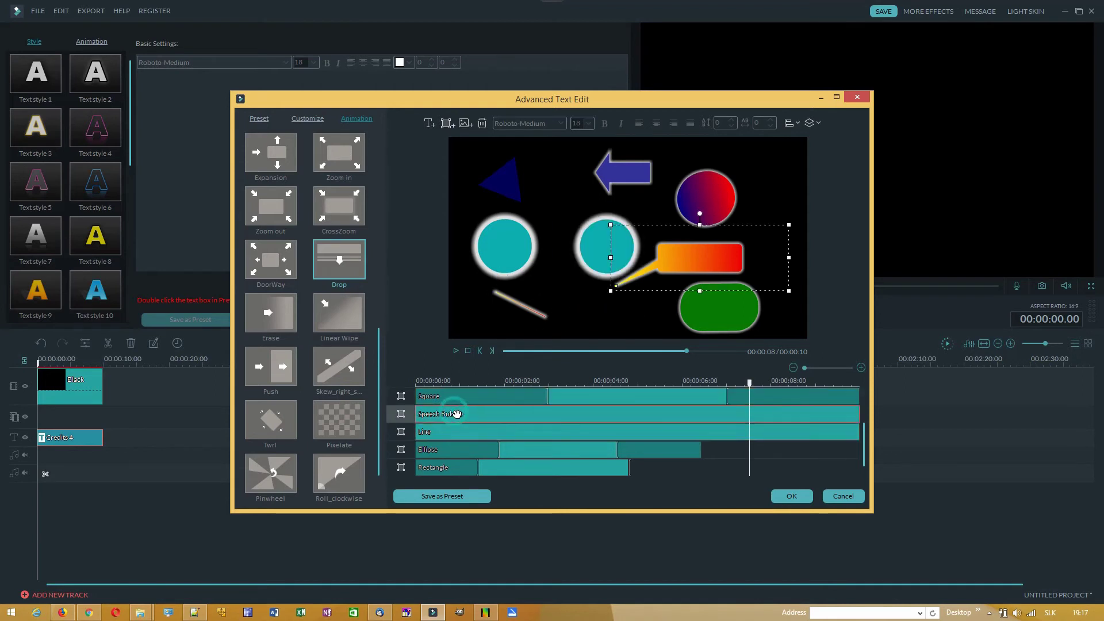
drag(865, 434, 863, 419)
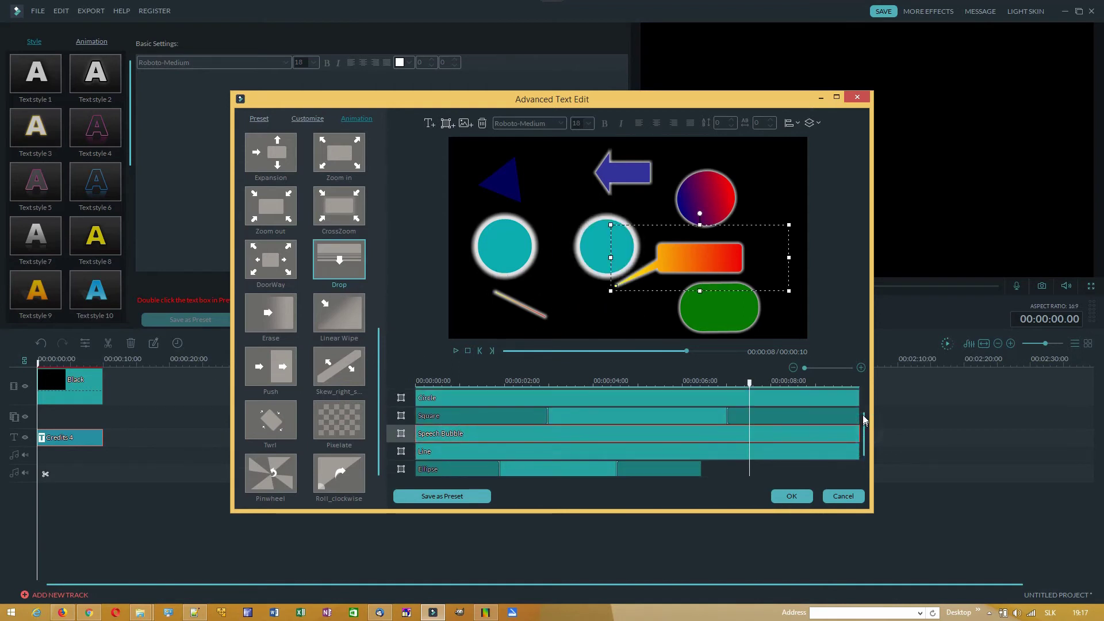
click(653, 429)
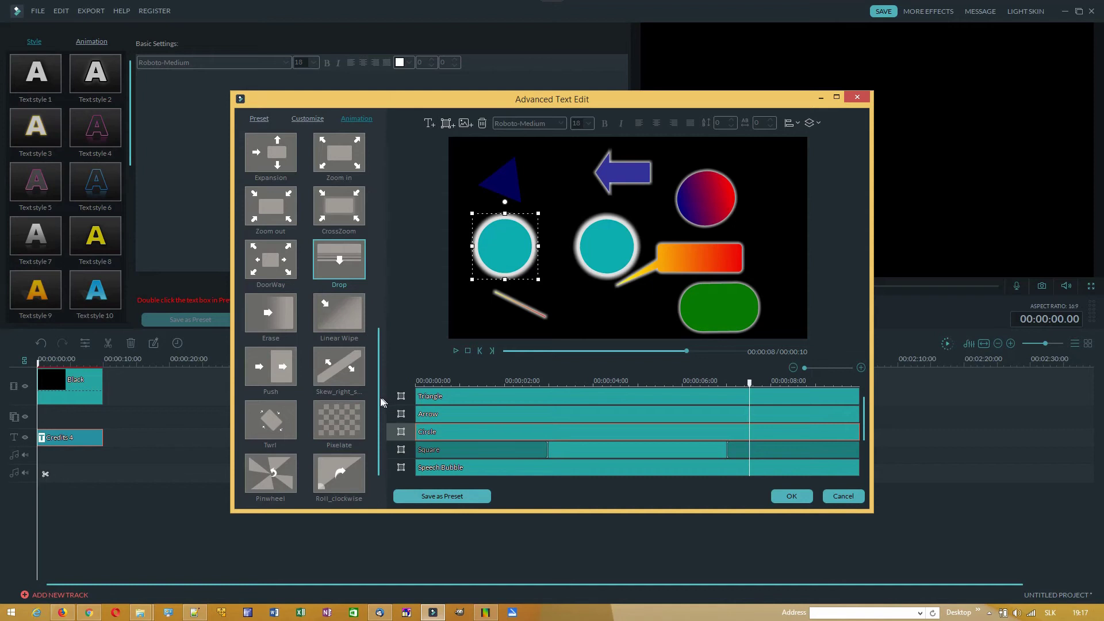
scroll(379, 403, down, 1)
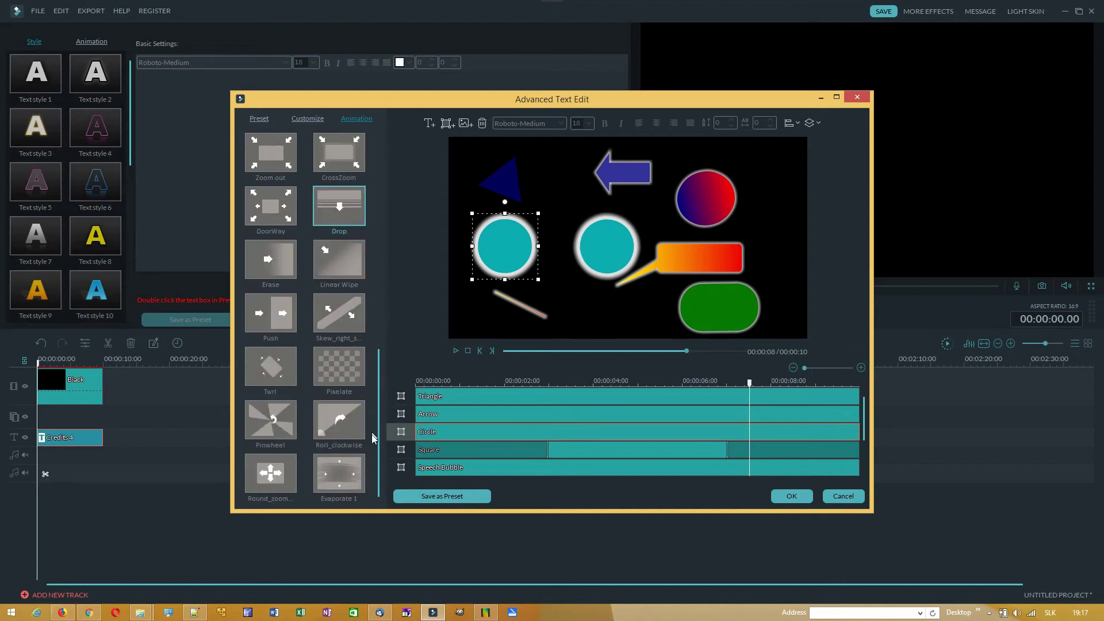
double_click(333, 475)
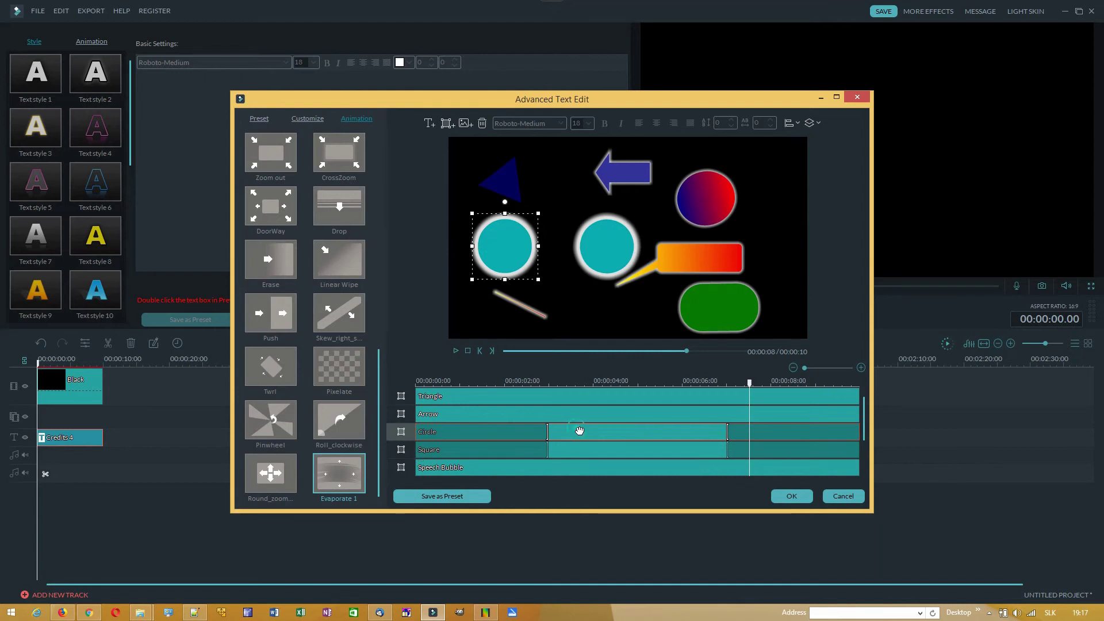
- Set the circle's opening animation to end at about 1.4 seconds and its closing animation to start at about 4.2 seconds
mouse_move(547, 431)
mouse_down()
mouse_move(492, 432)
mouse_move(547, 431)
mouse_up()
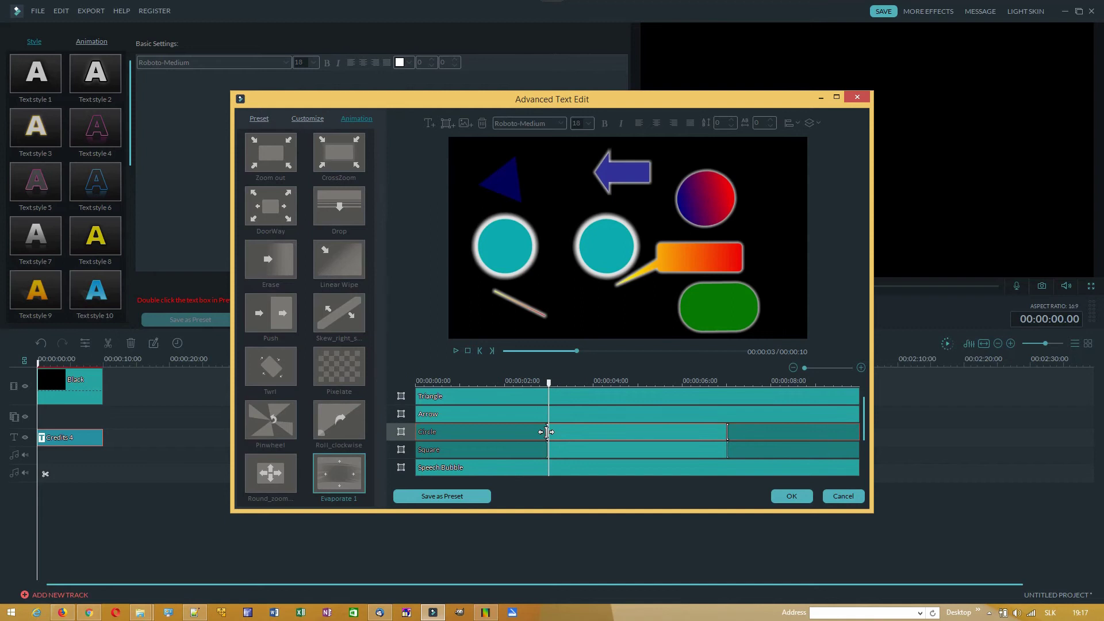
click(547, 431)
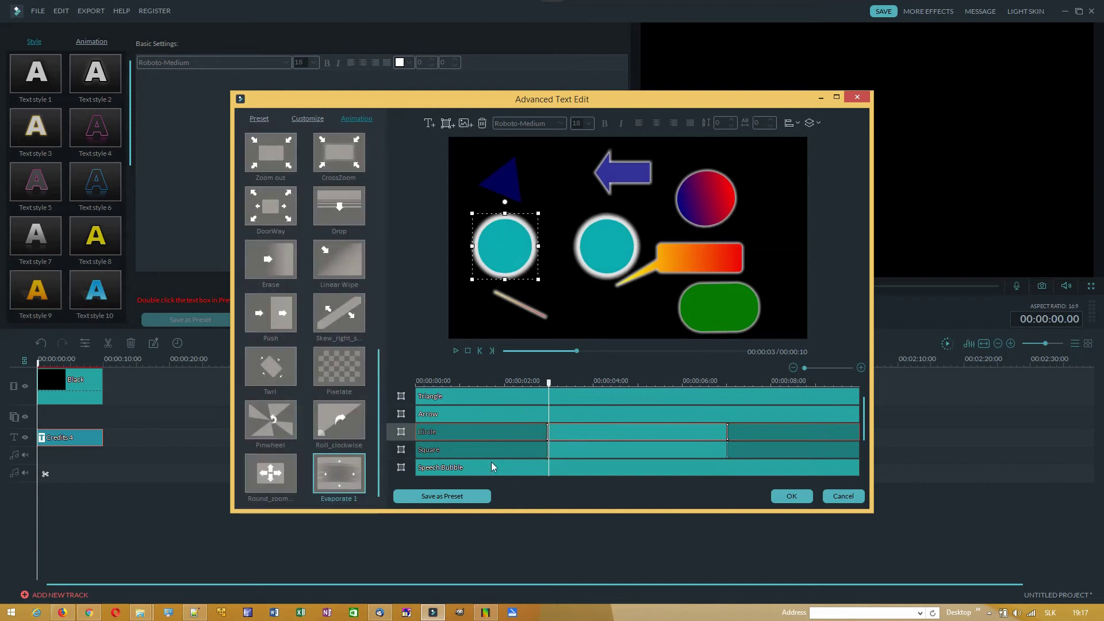
click(522, 451)
click(525, 432)
drag(547, 426, 478, 431)
drag(729, 430, 603, 431)
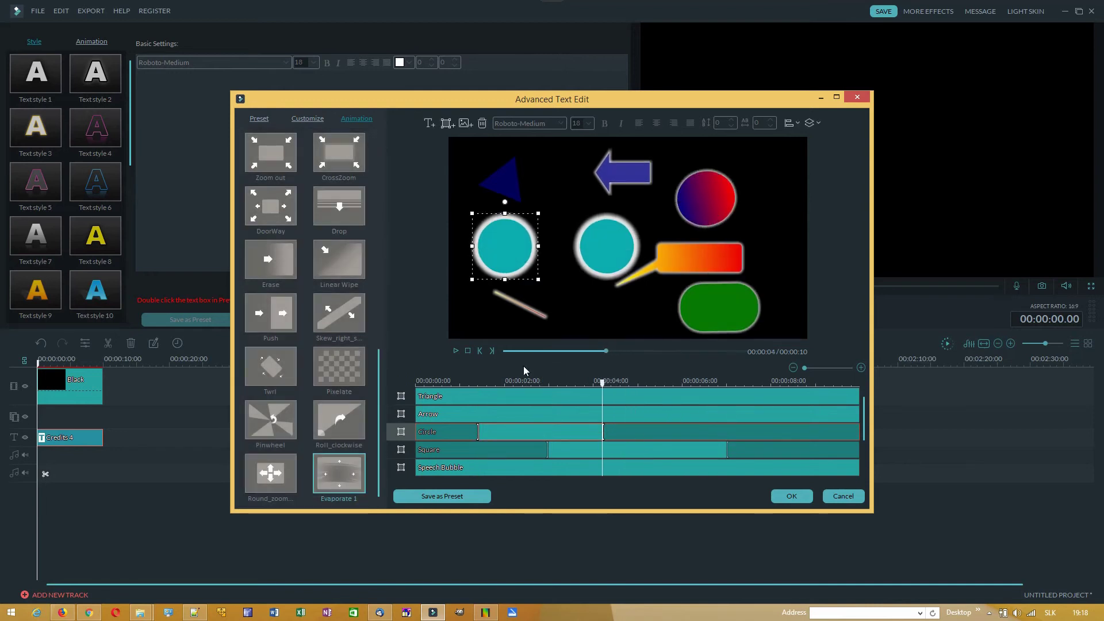
- Play the title to preview the circle's closing animation, replay it from the beginning to check the opening, and pause
click(459, 352)
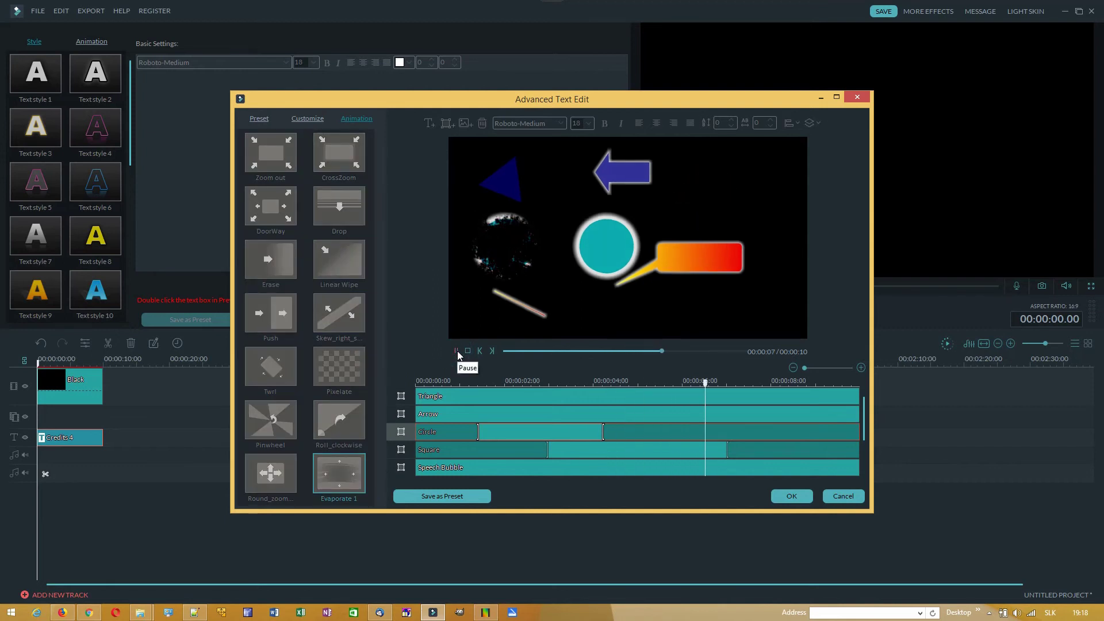
click(457, 350)
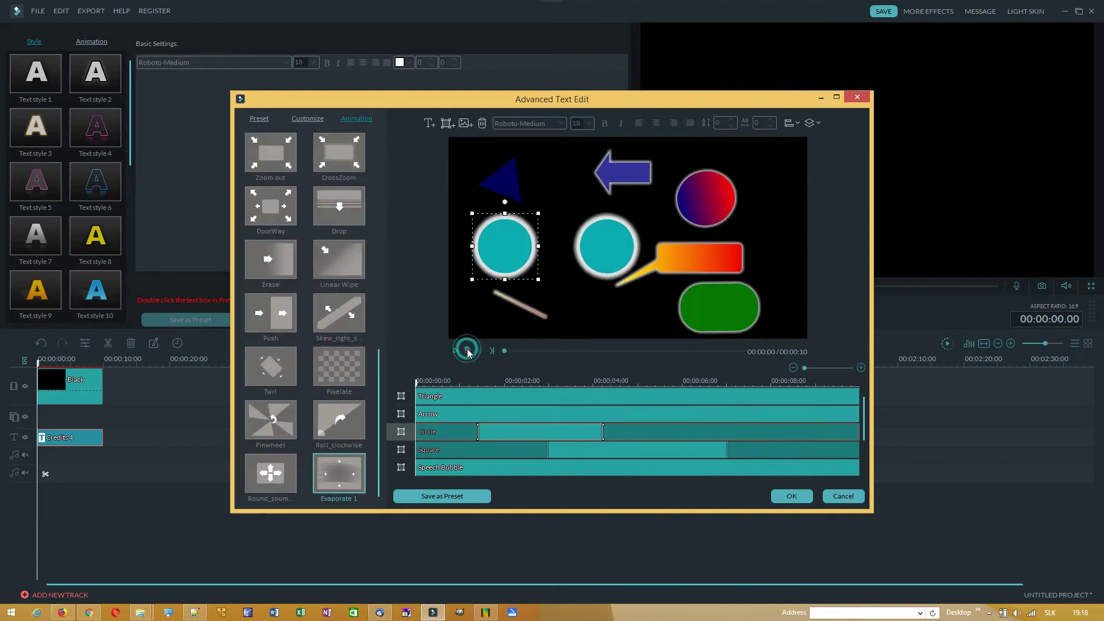
click(456, 351)
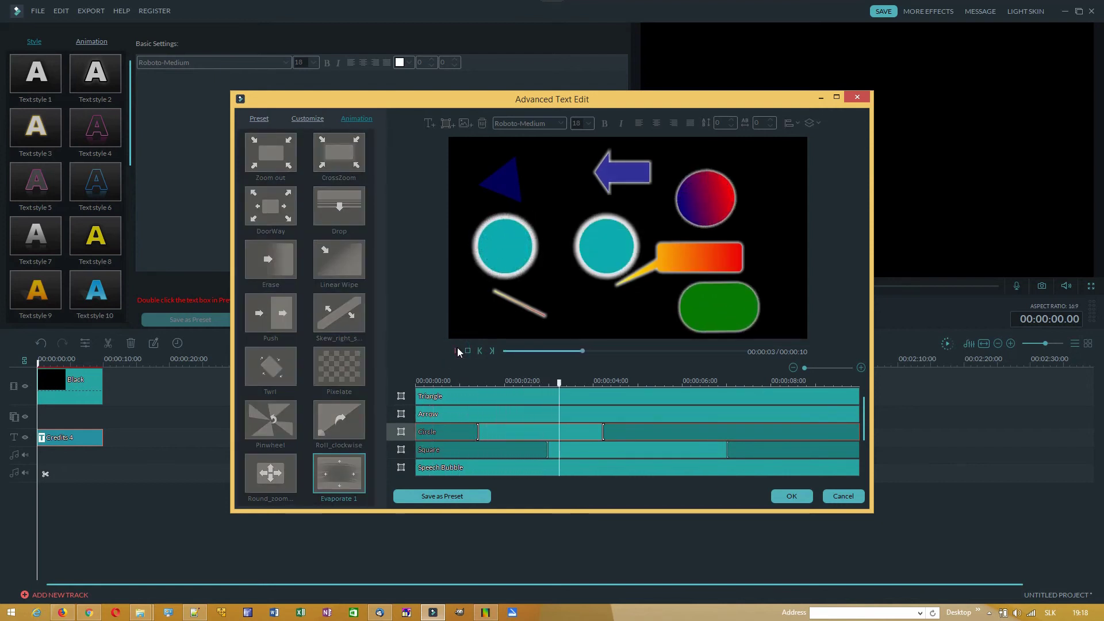
click(457, 350)
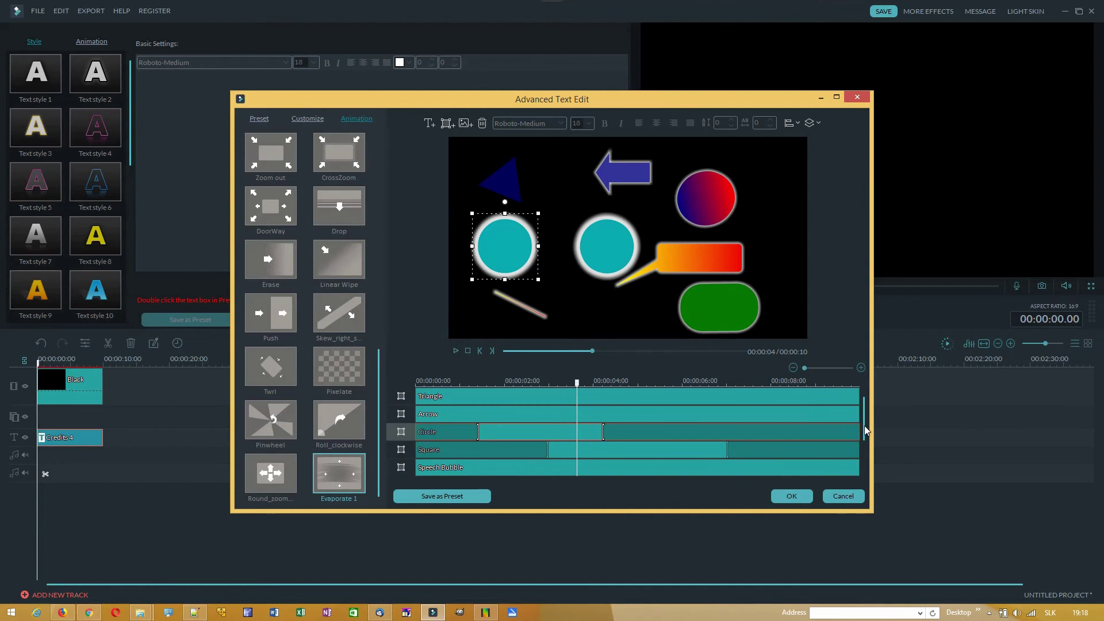
- Try the Push animation on the triangle, and replace it with the Drop animation listed beside Tiny zoom
click(754, 401)
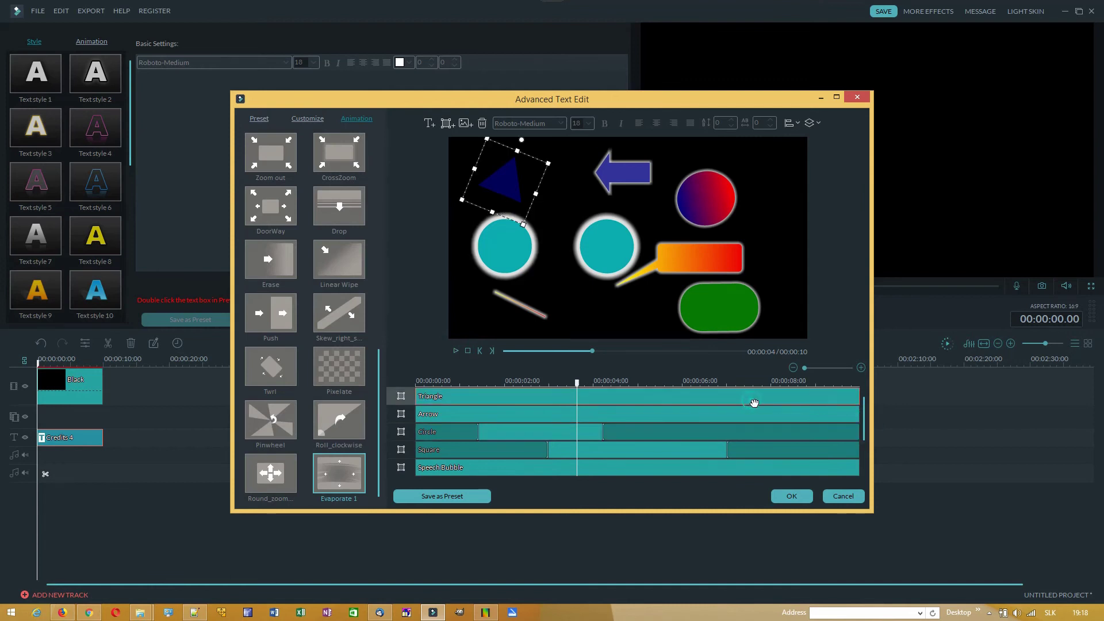
double_click(331, 319)
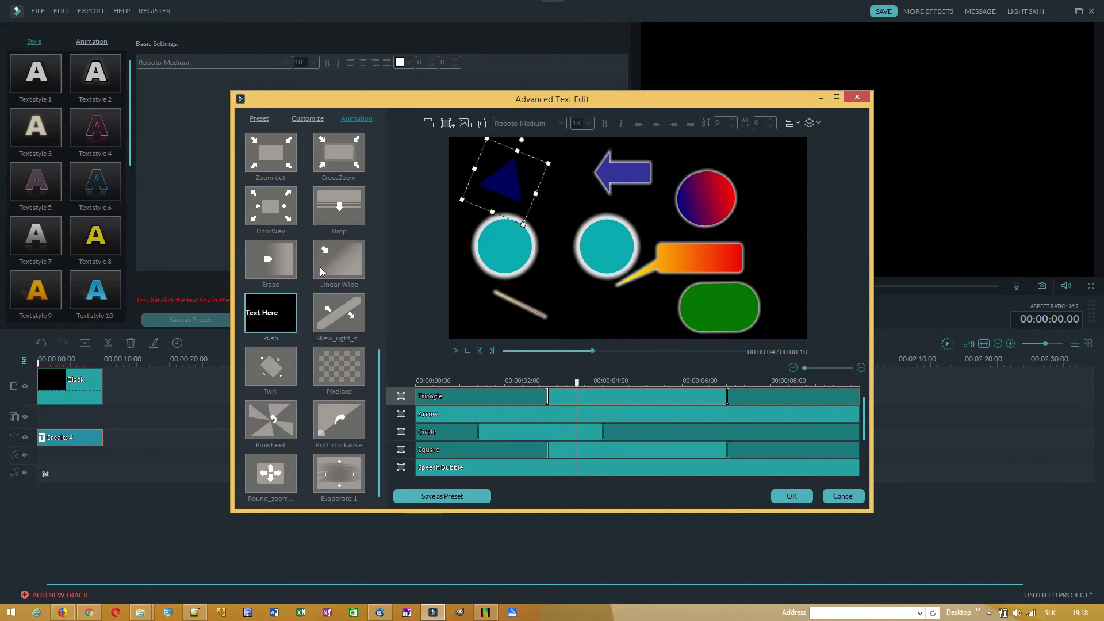
drag(378, 352, 381, 277)
click(272, 262)
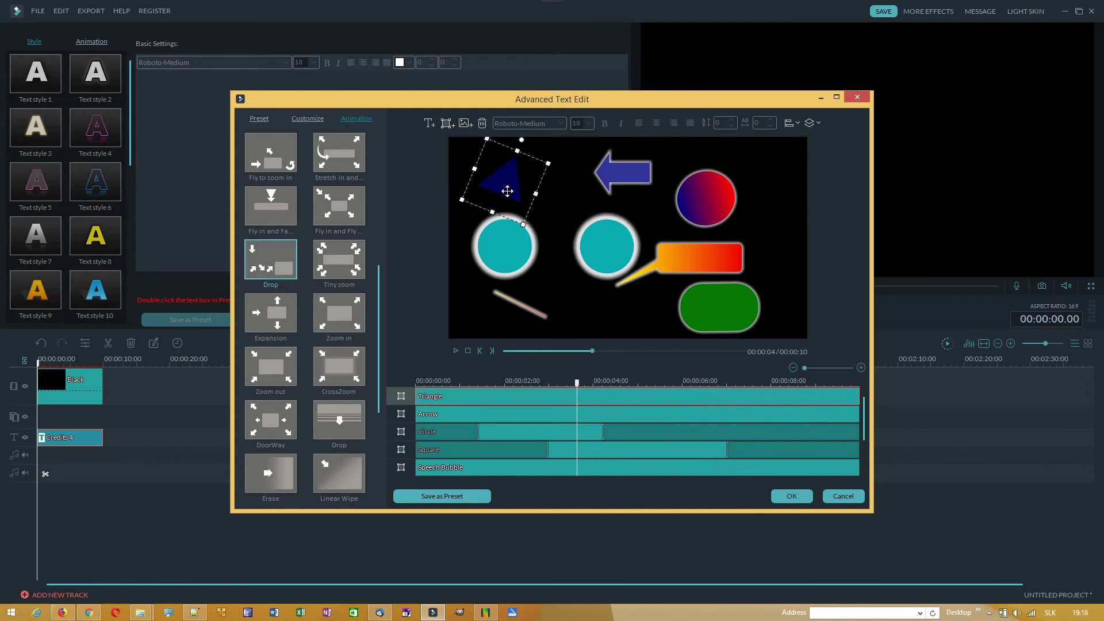
- Change the triangle's fill color to teal
click(305, 120)
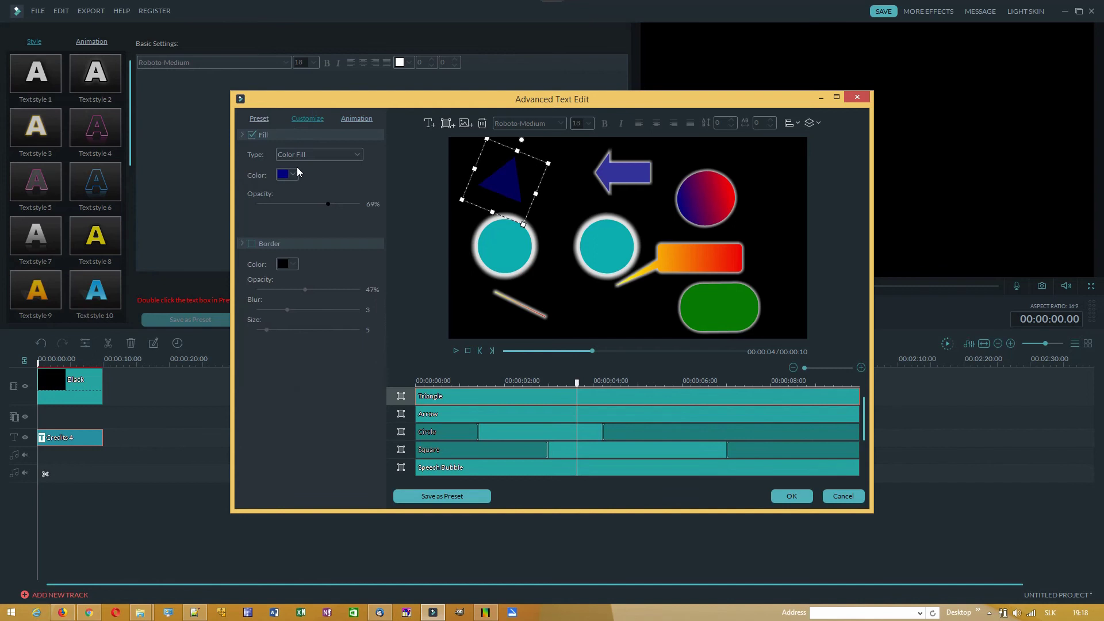
click(296, 171)
click(319, 193)
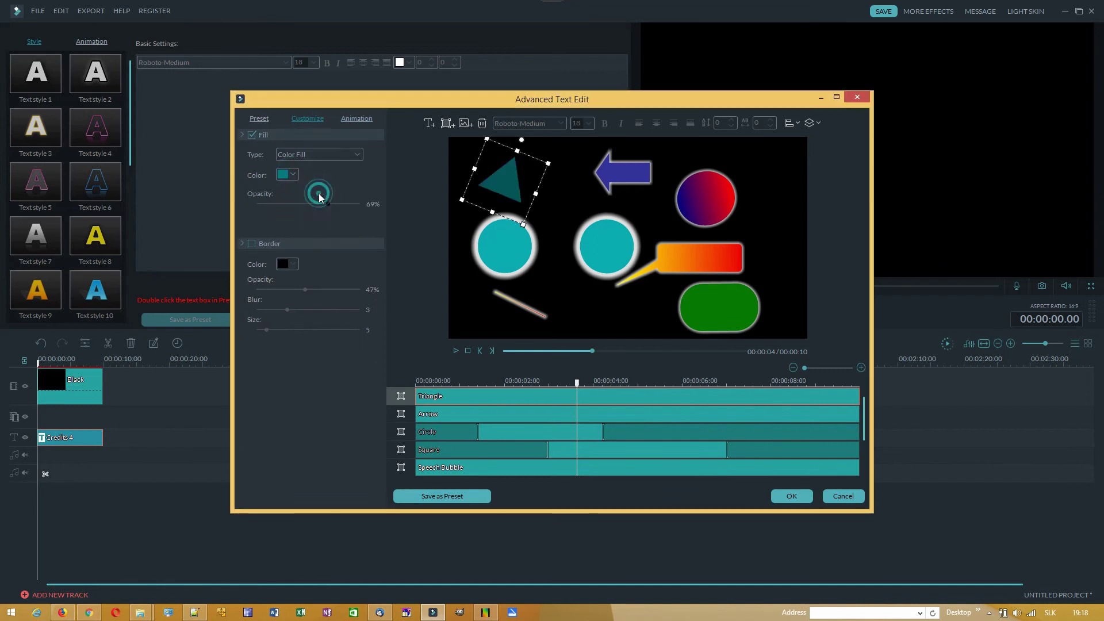
- Preview the title from the beginning, accept the advanced text edits, and play the finished title clip in the project preview
click(466, 350)
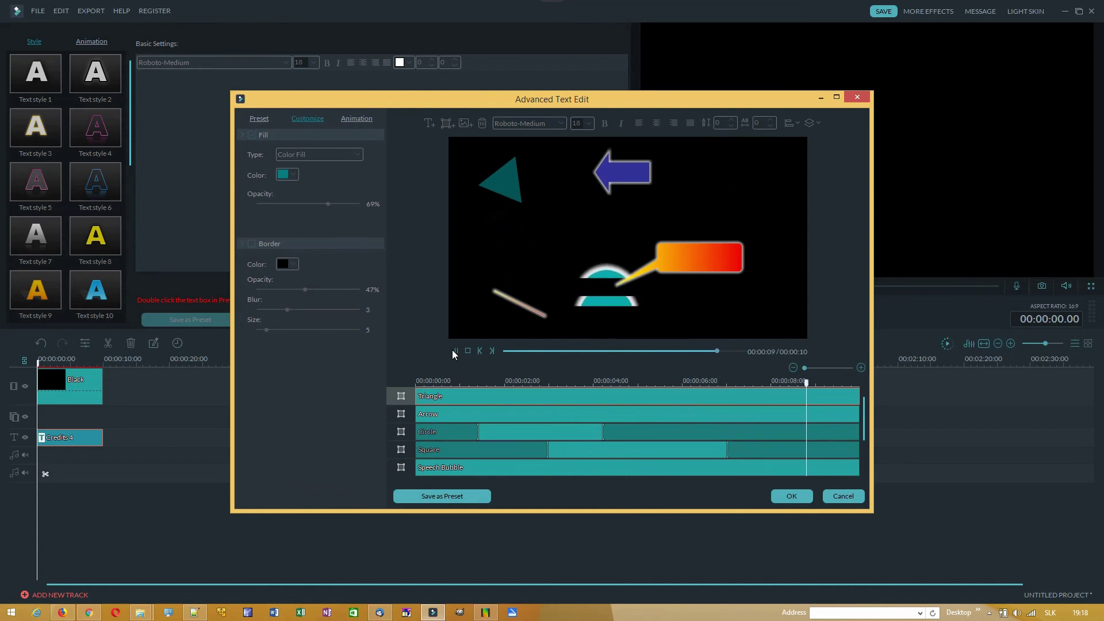
click(789, 496)
click(690, 287)
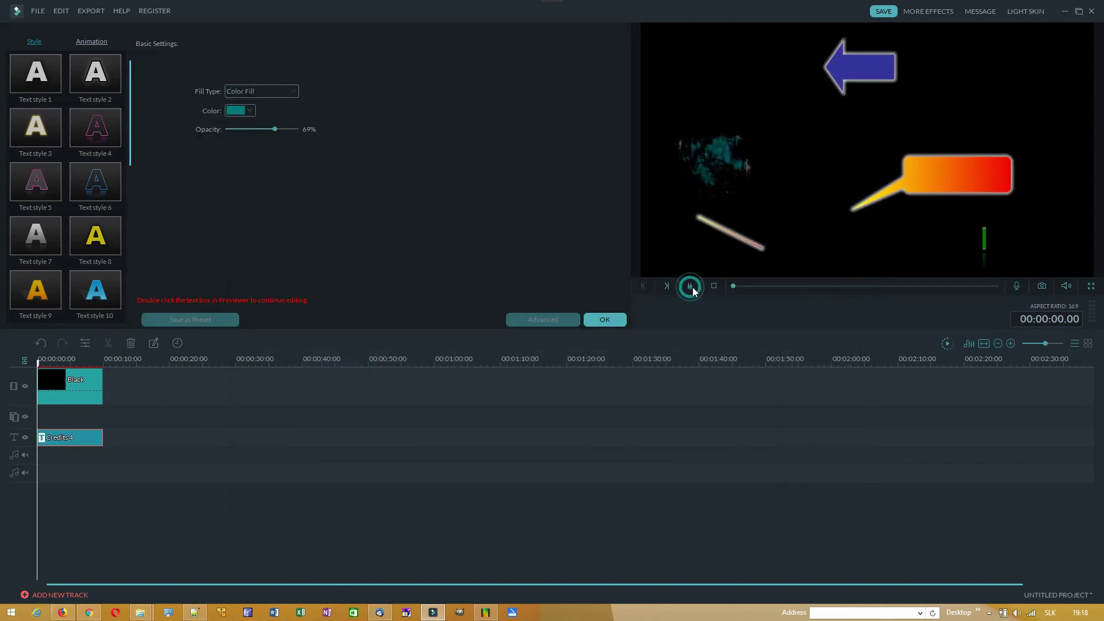